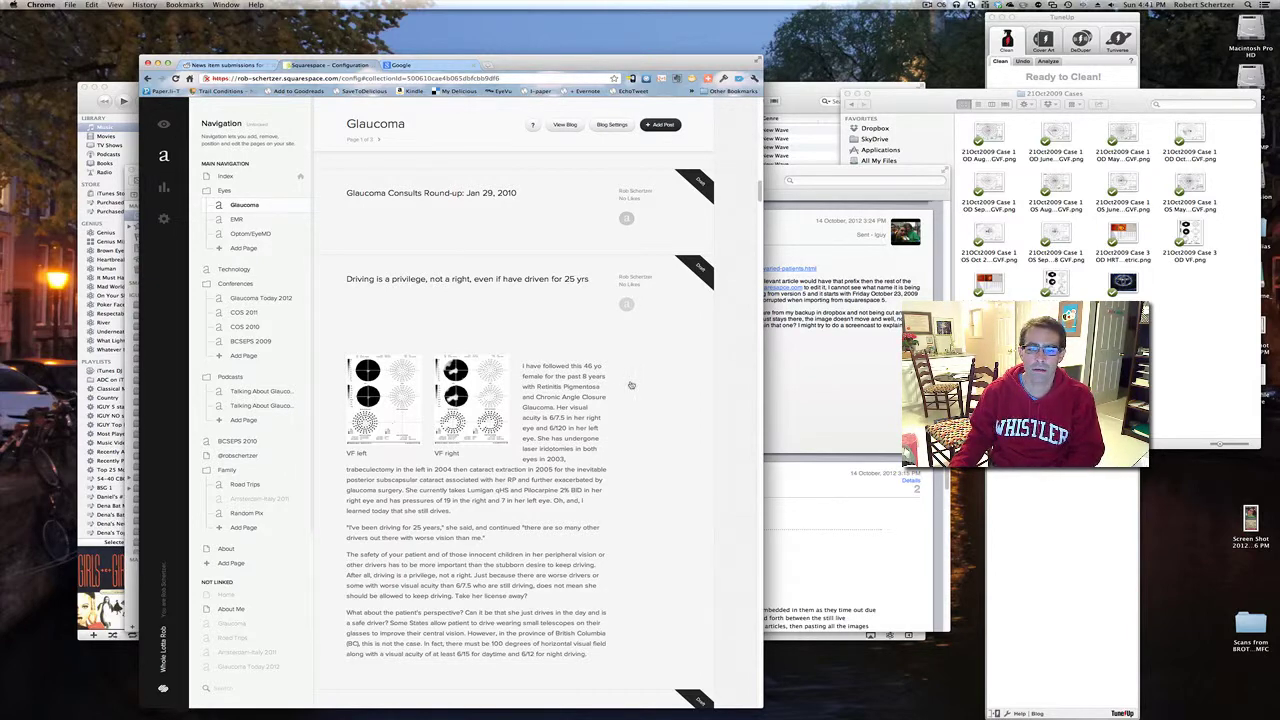
Scroll the Glaucoma post list to the 'Glaucoma risk factors: treat or not & how best to treat' post
scroll(631, 384, down, 5)
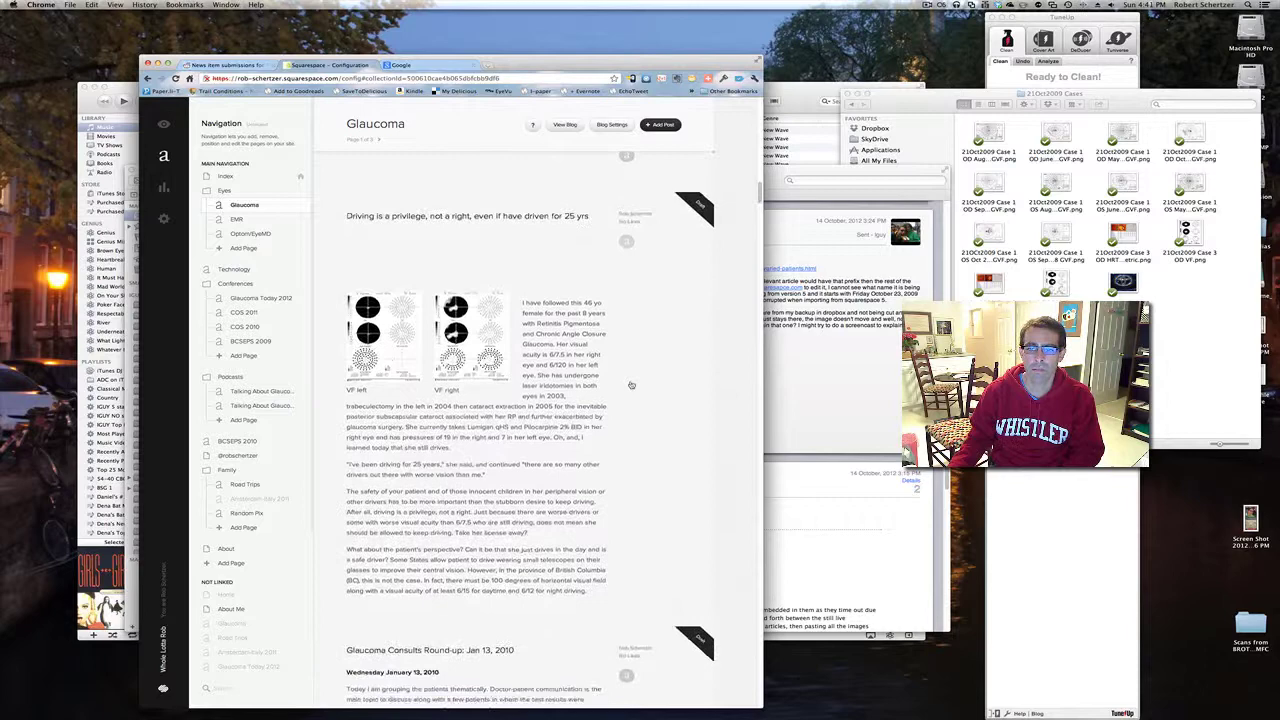
scroll(631, 384, up, 1)
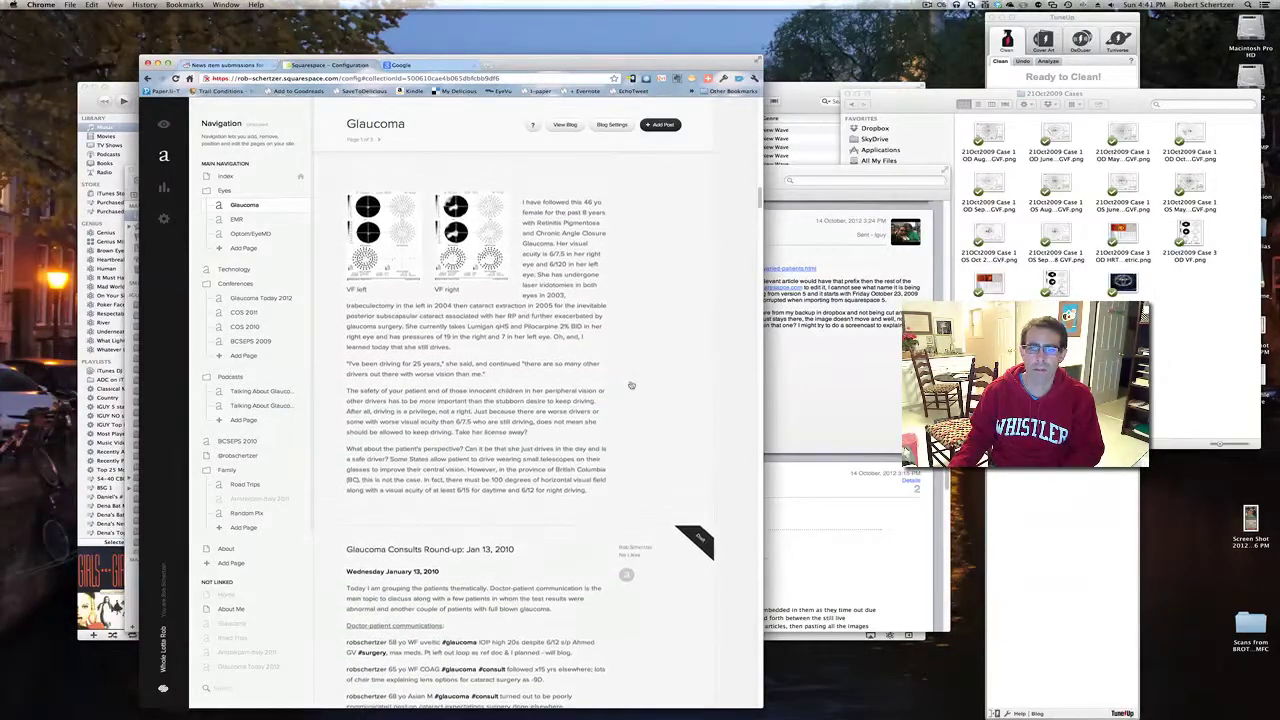
scroll(631, 384, up, 2)
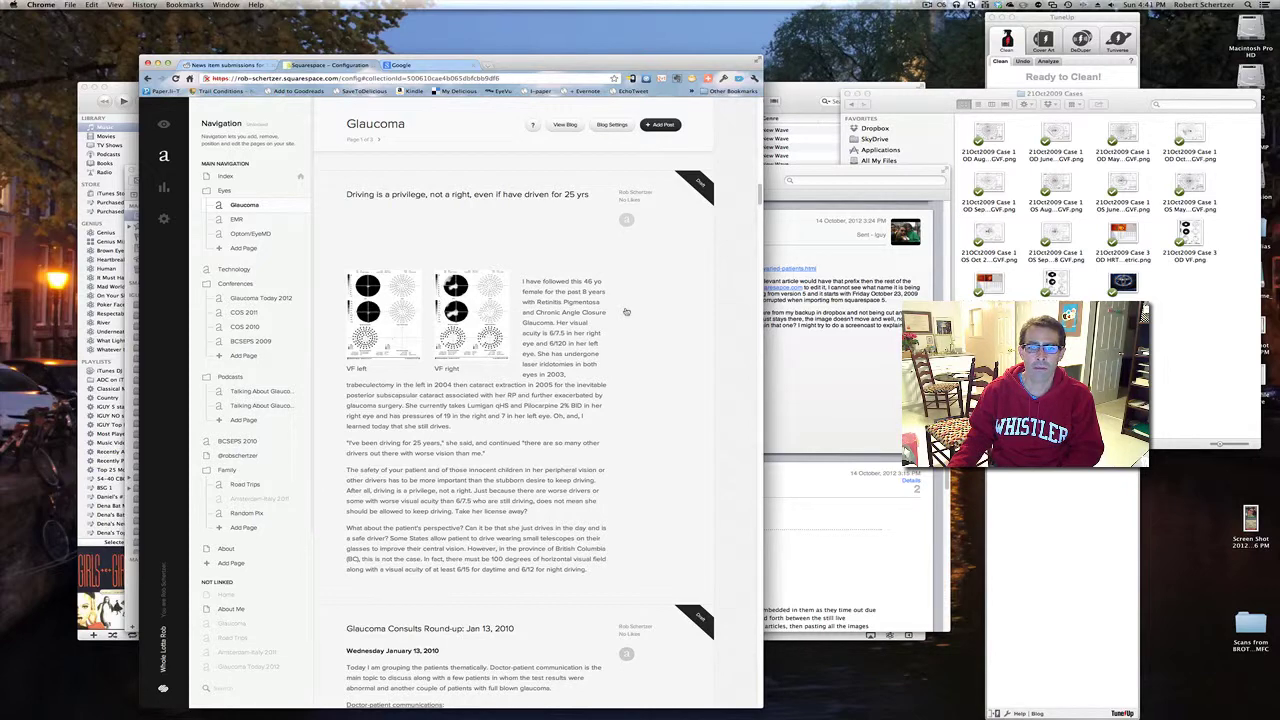
scroll(625, 311, down, 1)
scroll(625, 311, up, 2)
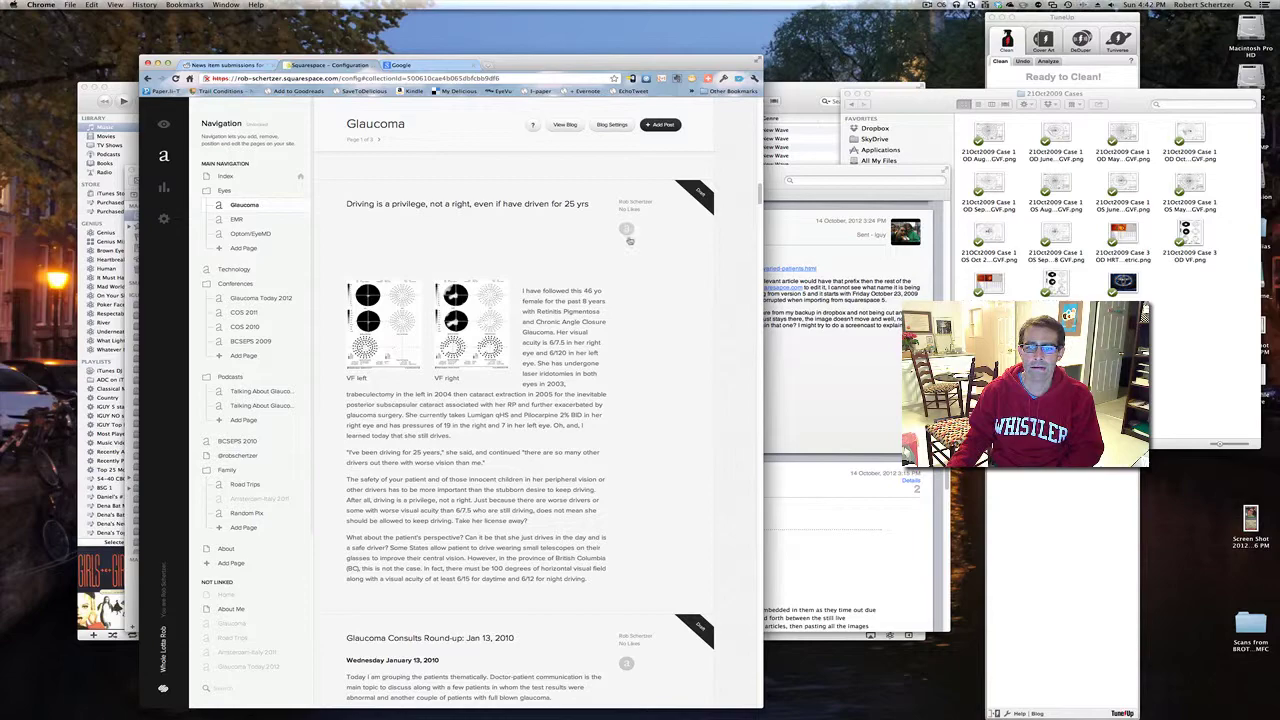
scroll(634, 342, down, 10)
scroll(634, 342, down, 9)
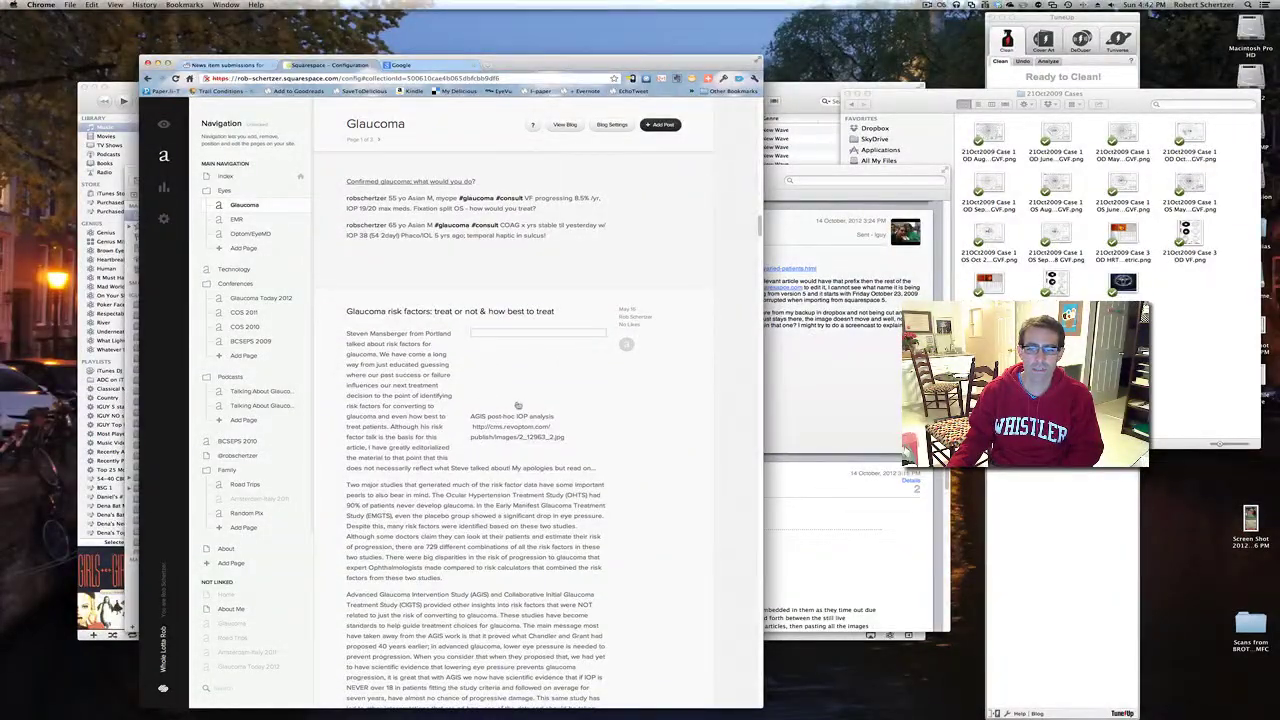
scroll(519, 405, down, 8)
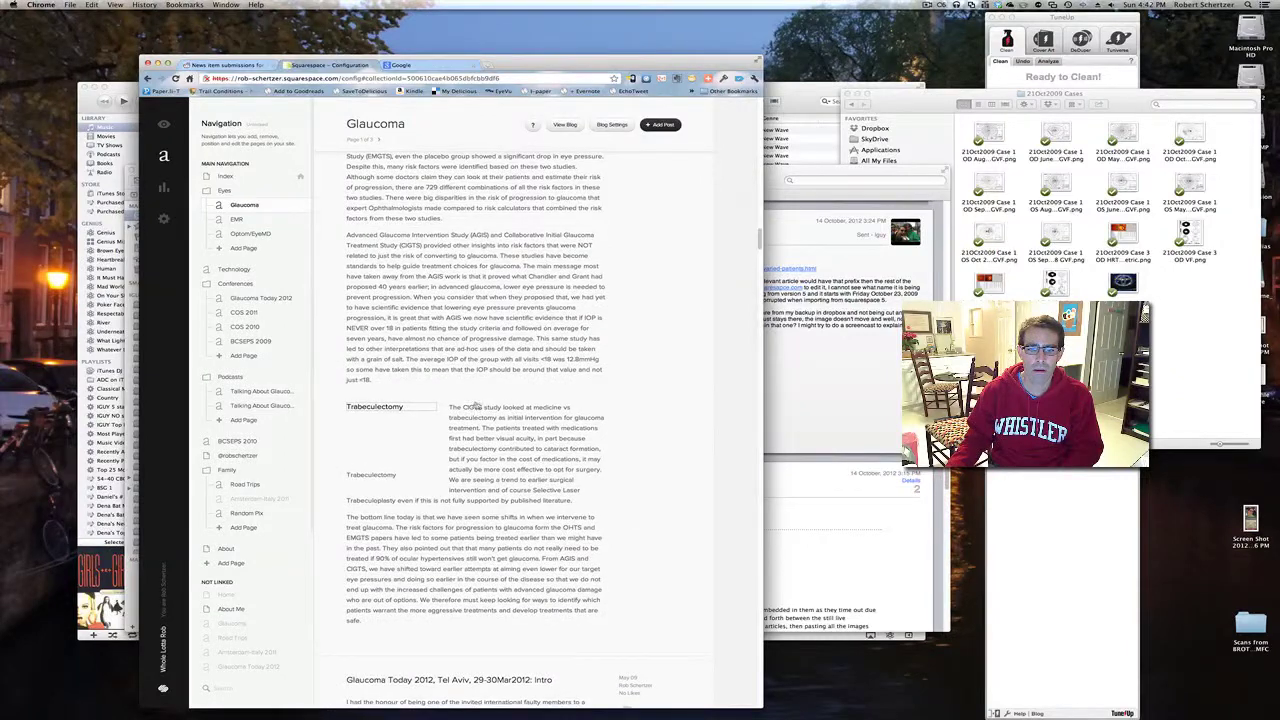
scroll(514, 379, up, 4)
scroll(627, 165, up, 1)
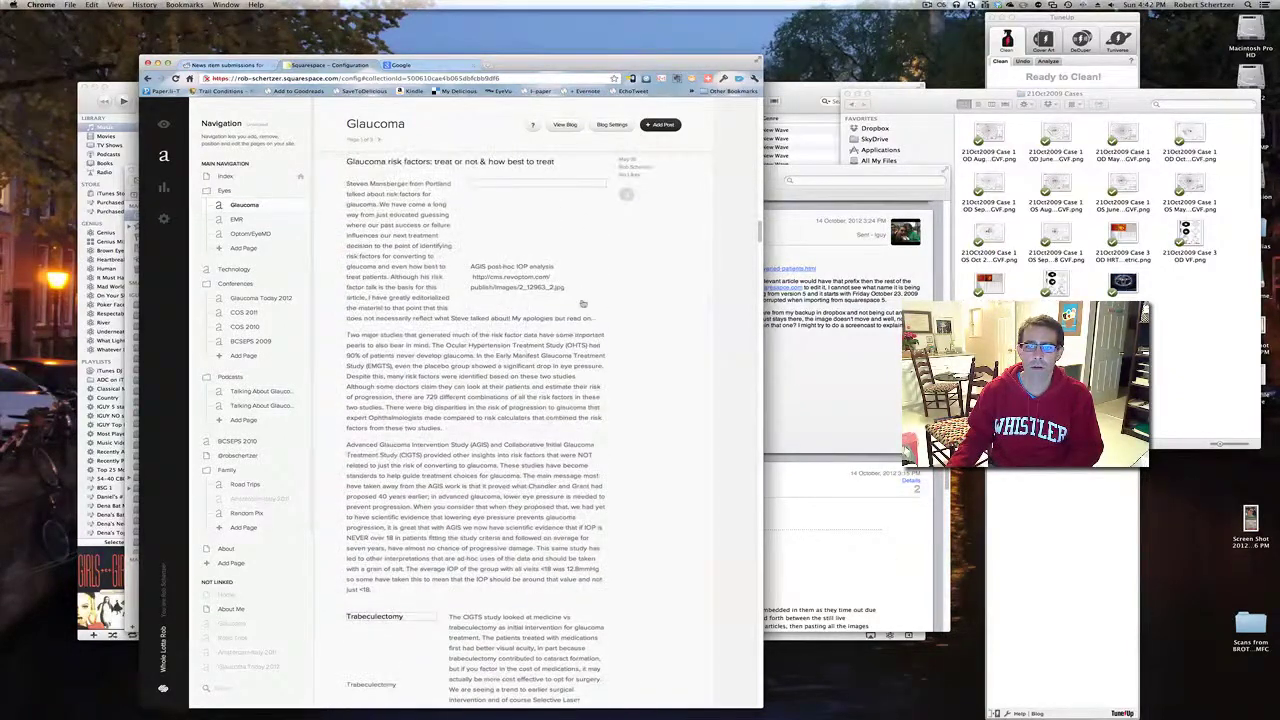
View the 'Glaucoma risk factors' post, cancel the Disabled Blog notice, and go back to Configuration
click(626, 194)
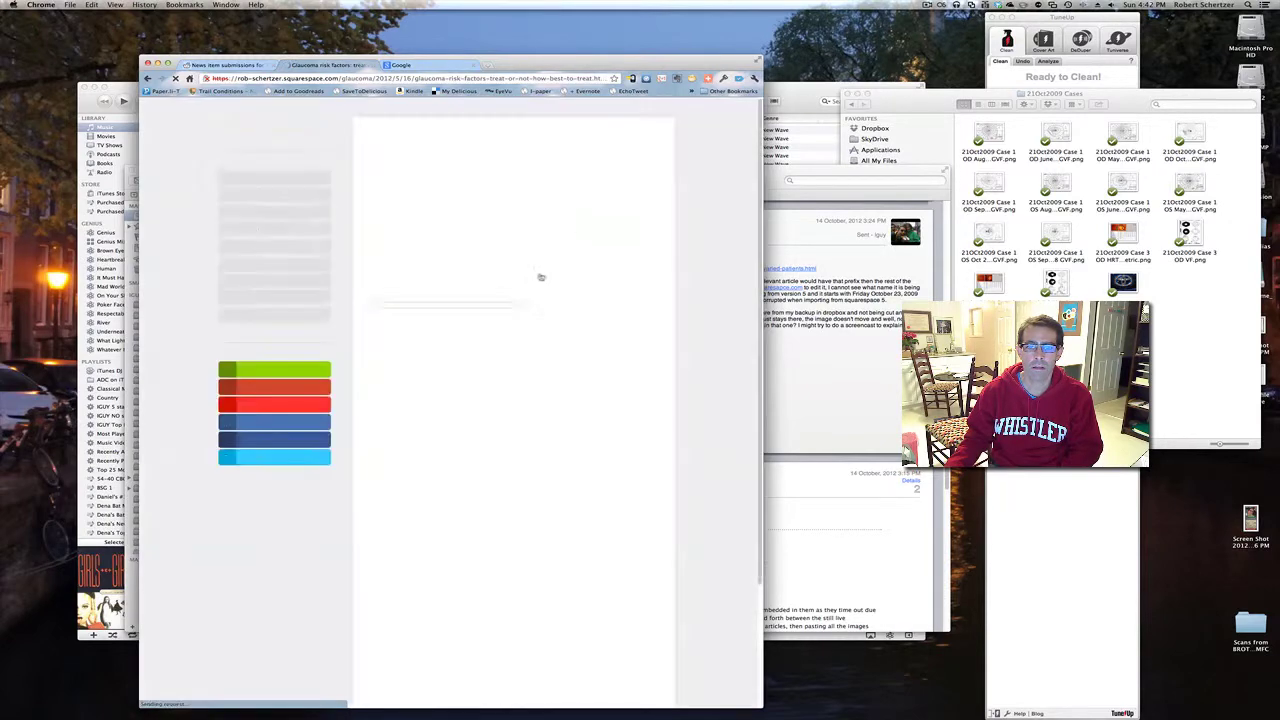
scroll(510, 348, down, 4)
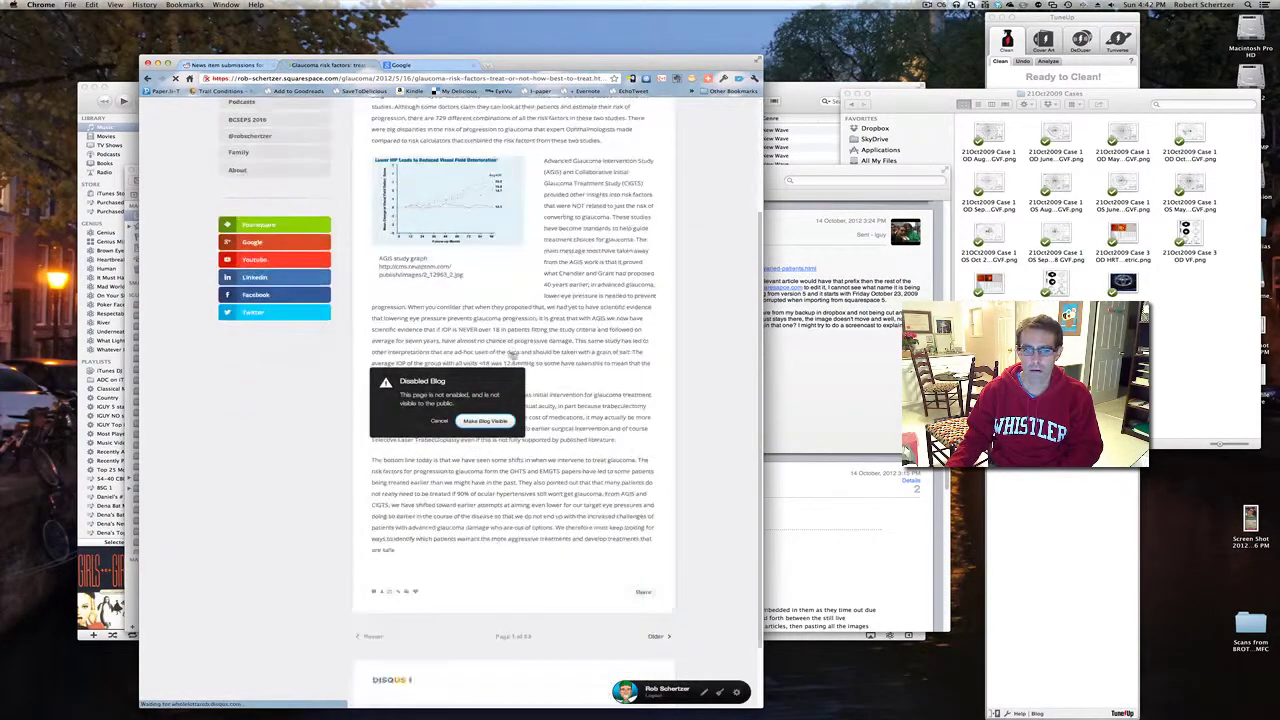
click(485, 421)
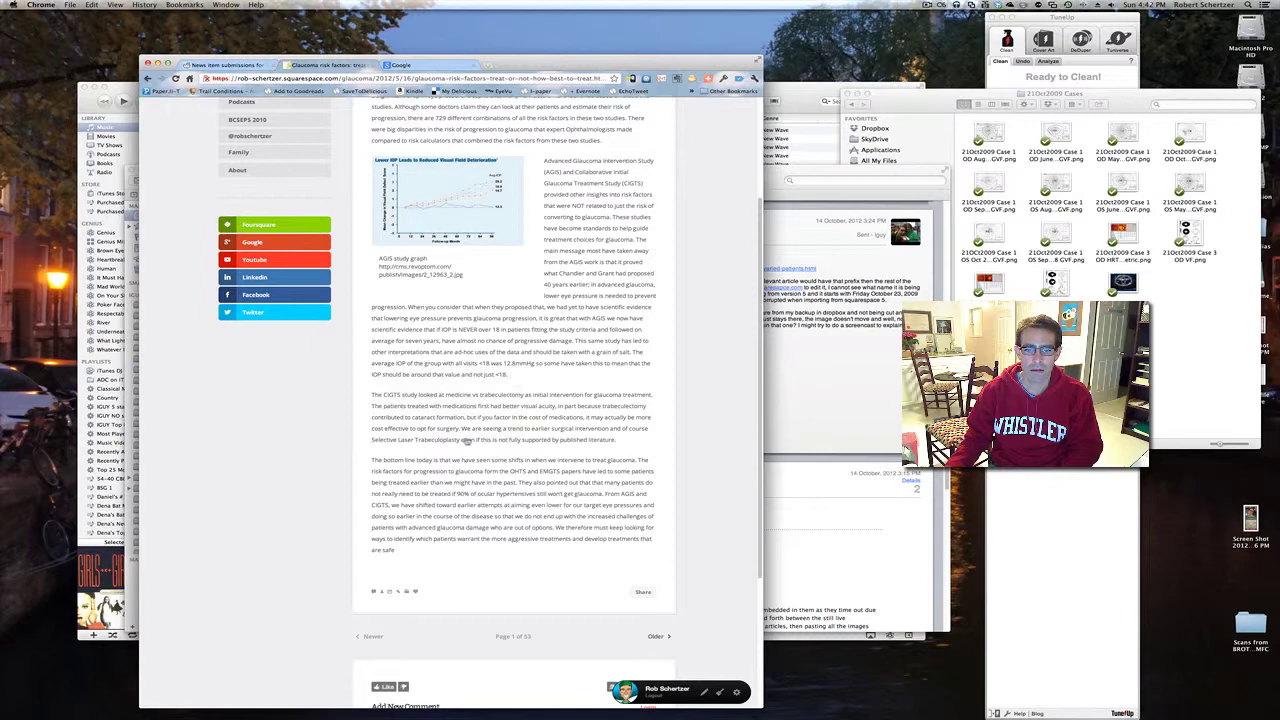
click(737, 692)
click(690, 651)
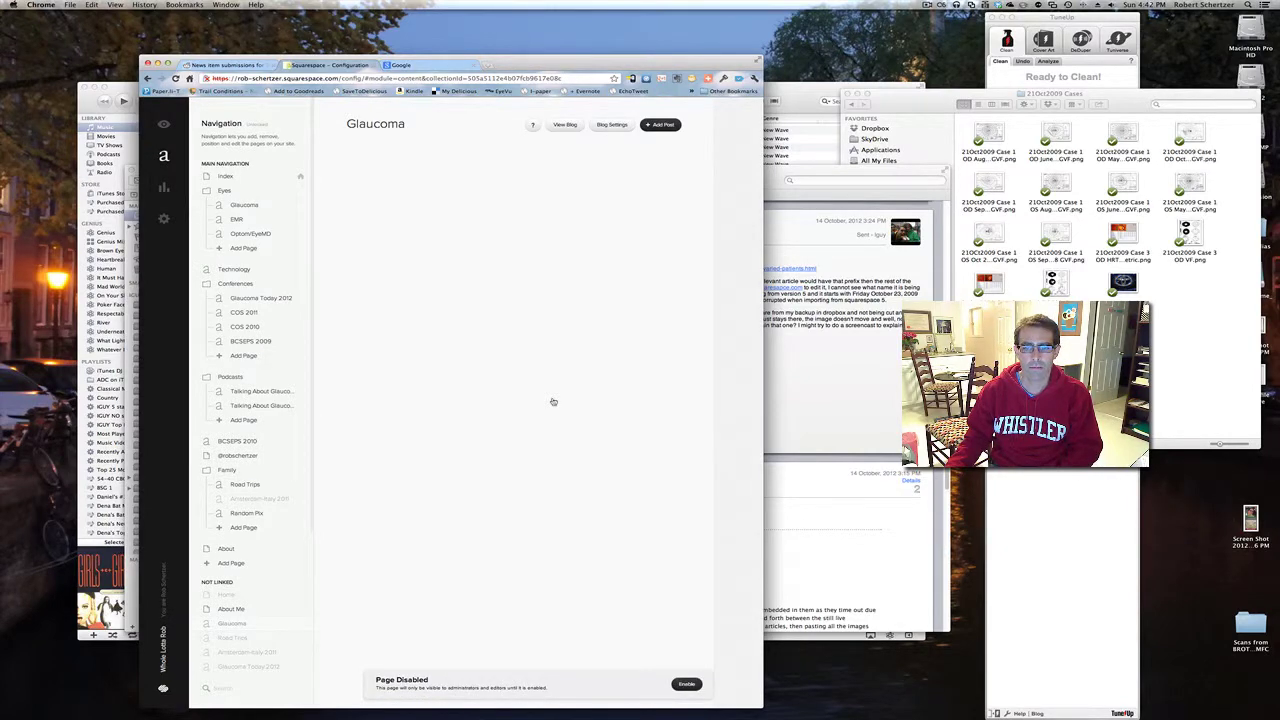
Scroll past the risk factors post to the 'Glaucoma Today 2012, Tel Aviv' intro and the BC healthcare post
scroll(554, 402, down, 20)
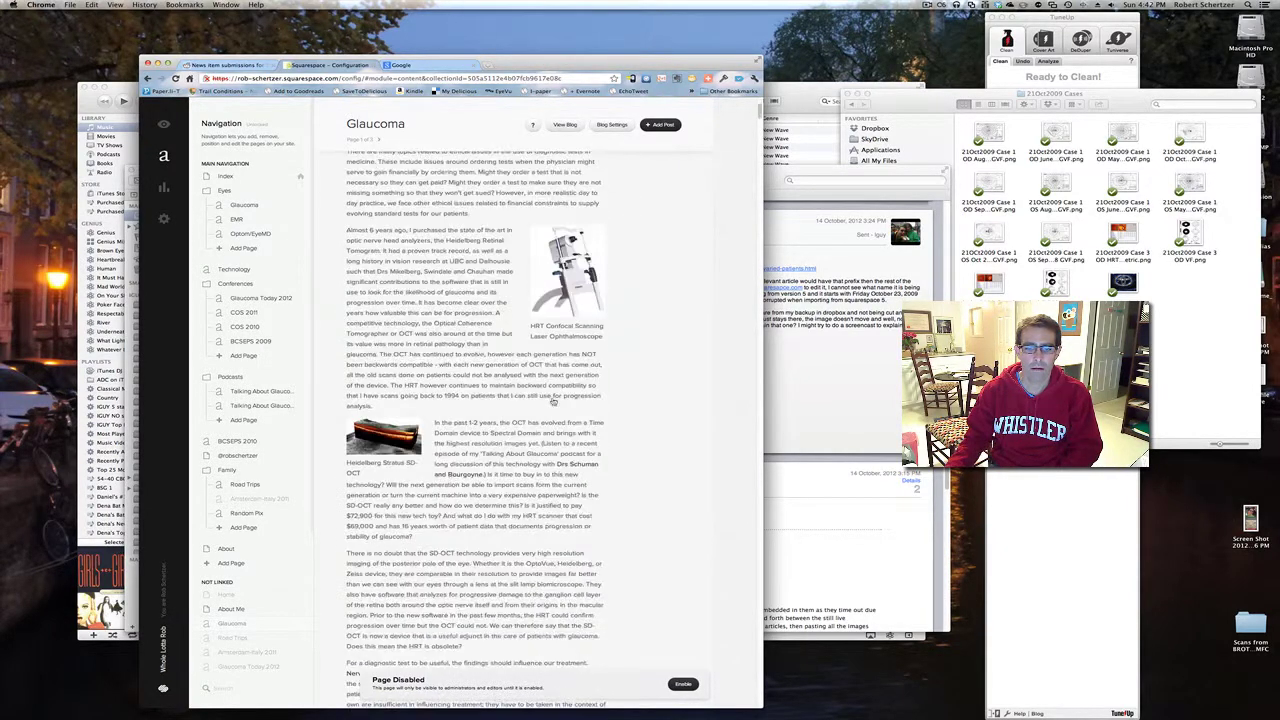
scroll(553, 403, down, 20)
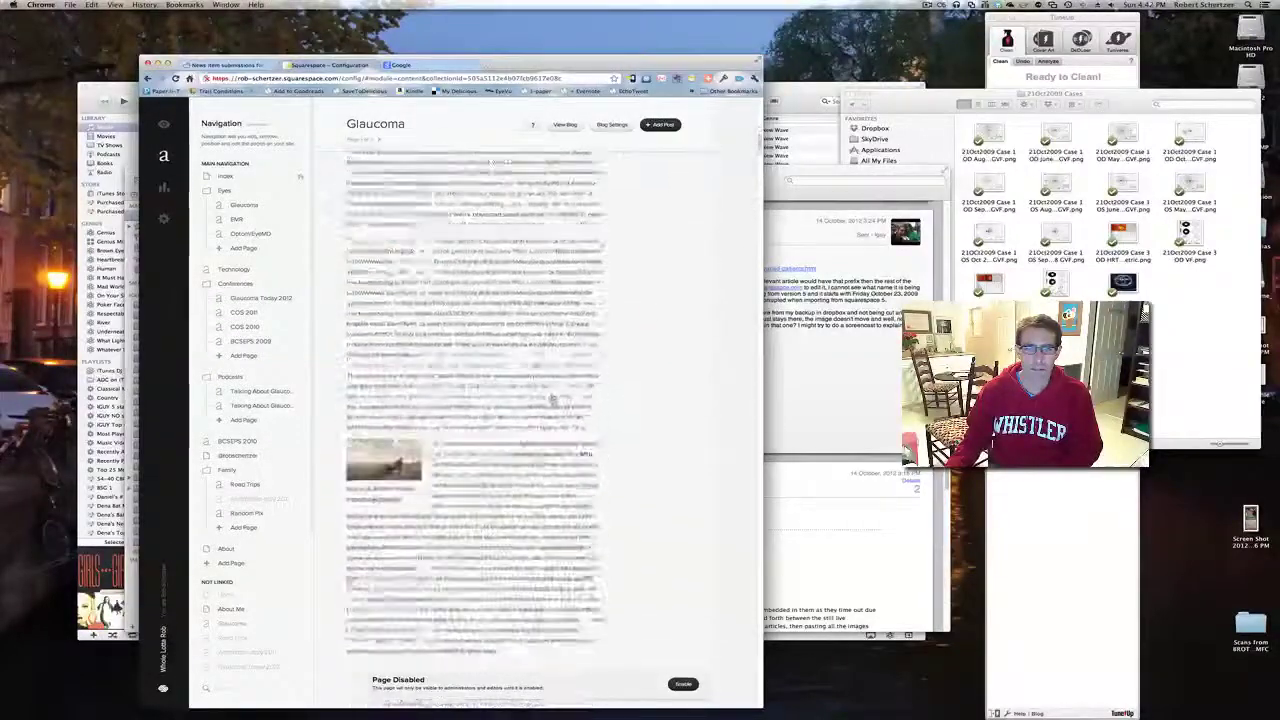
scroll(553, 402, up, 5)
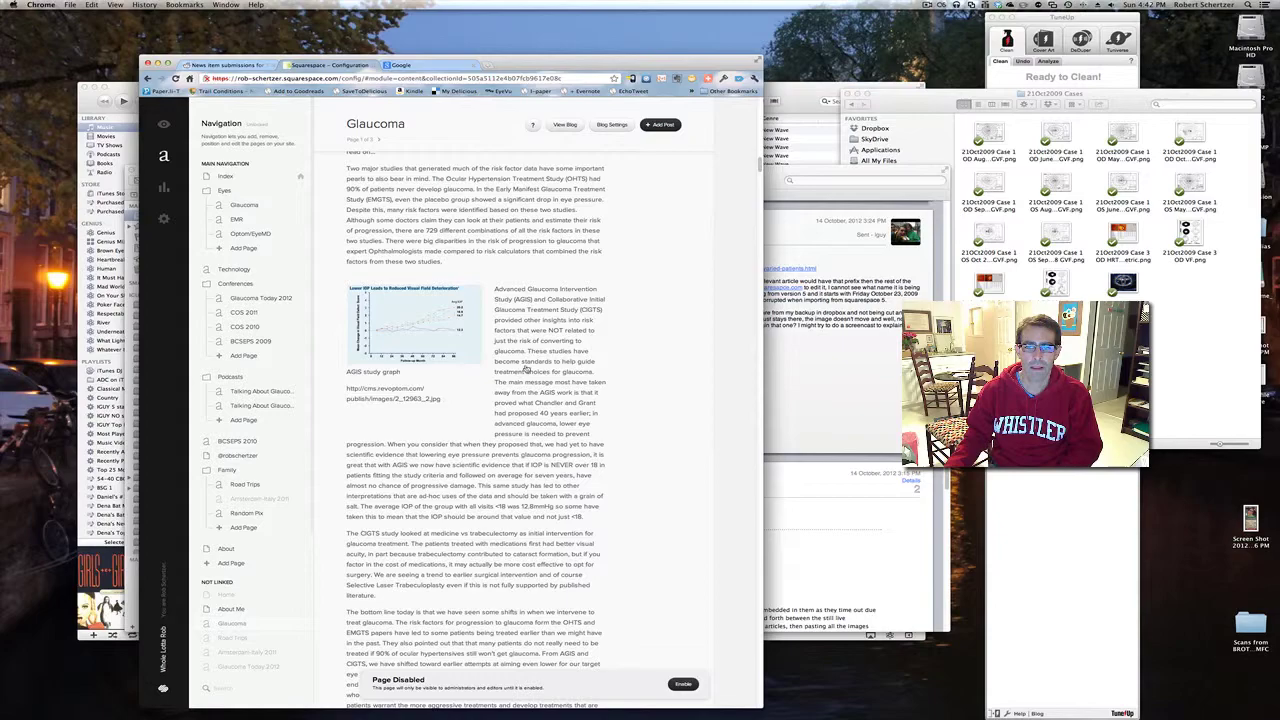
scroll(525, 368, up, 9)
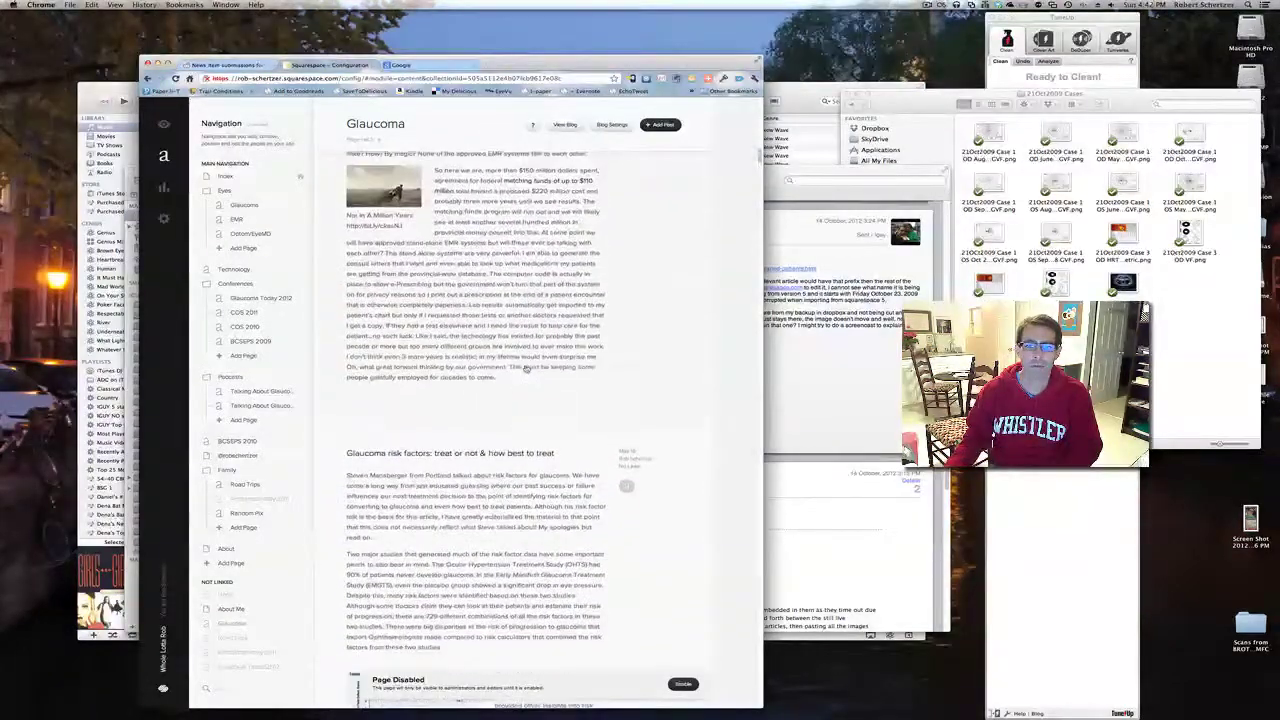
scroll(525, 368, up, 15)
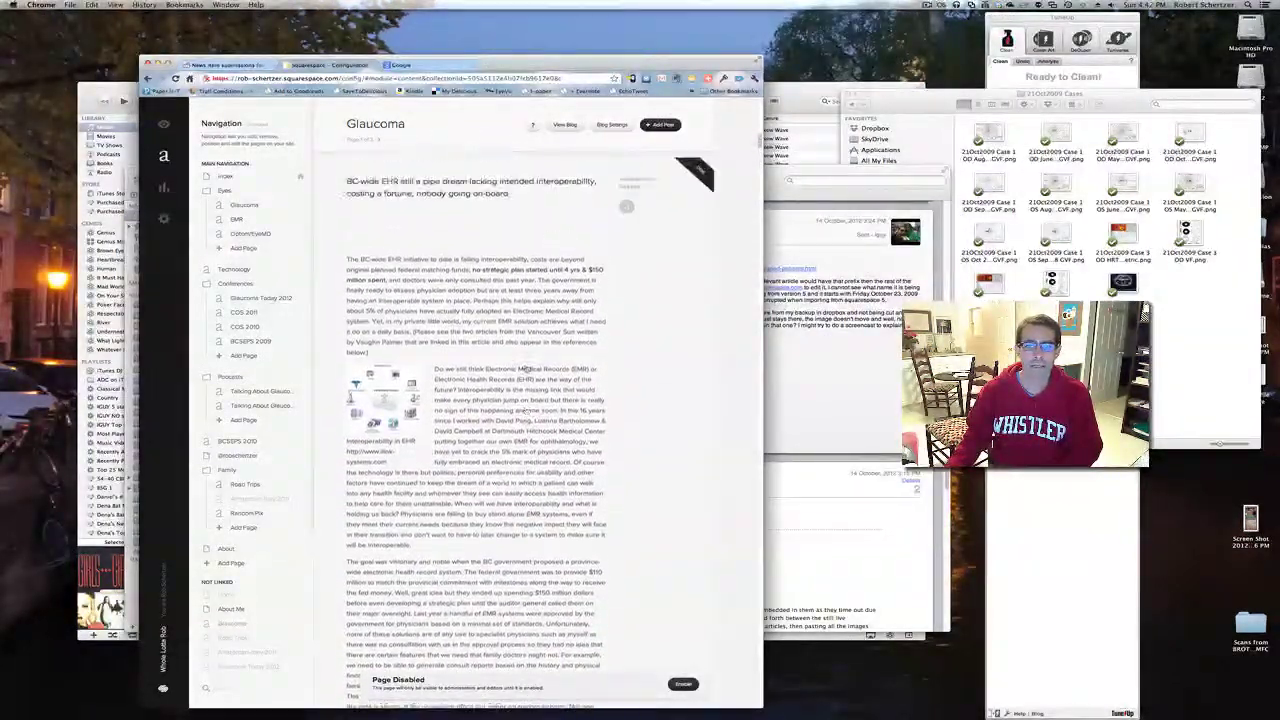
scroll(525, 368, up, 8)
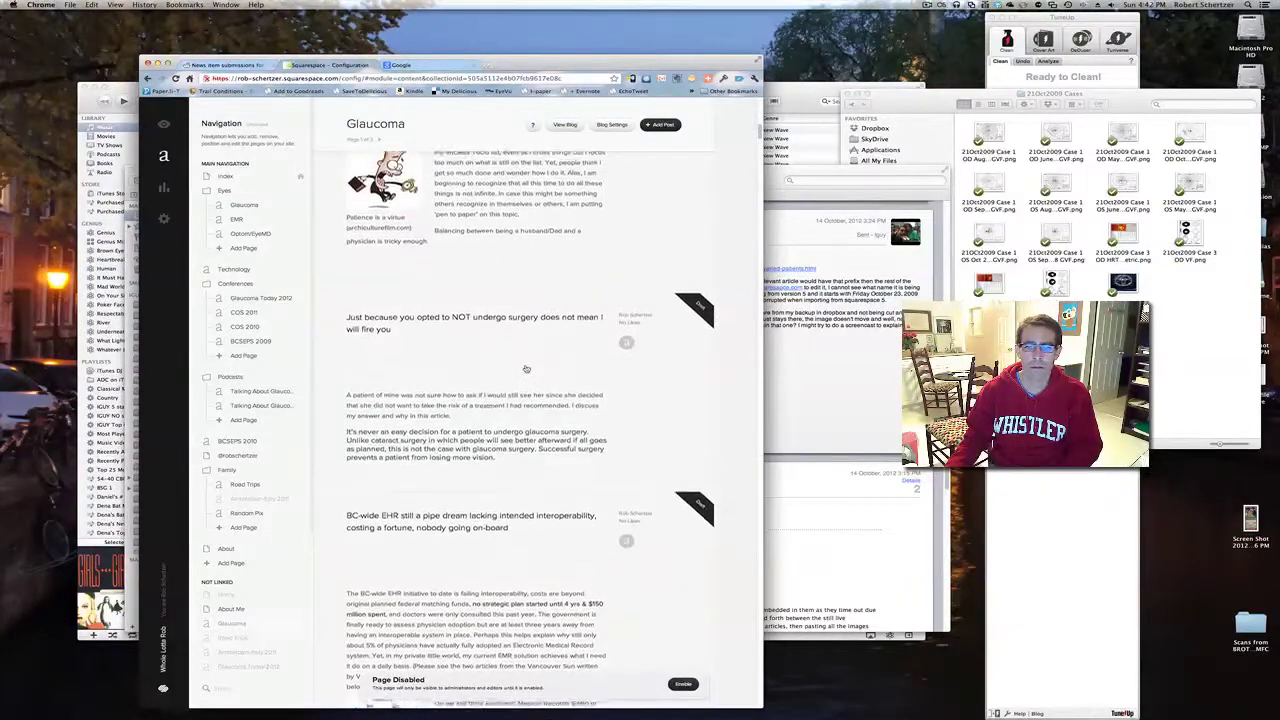
scroll(525, 368, up, 8)
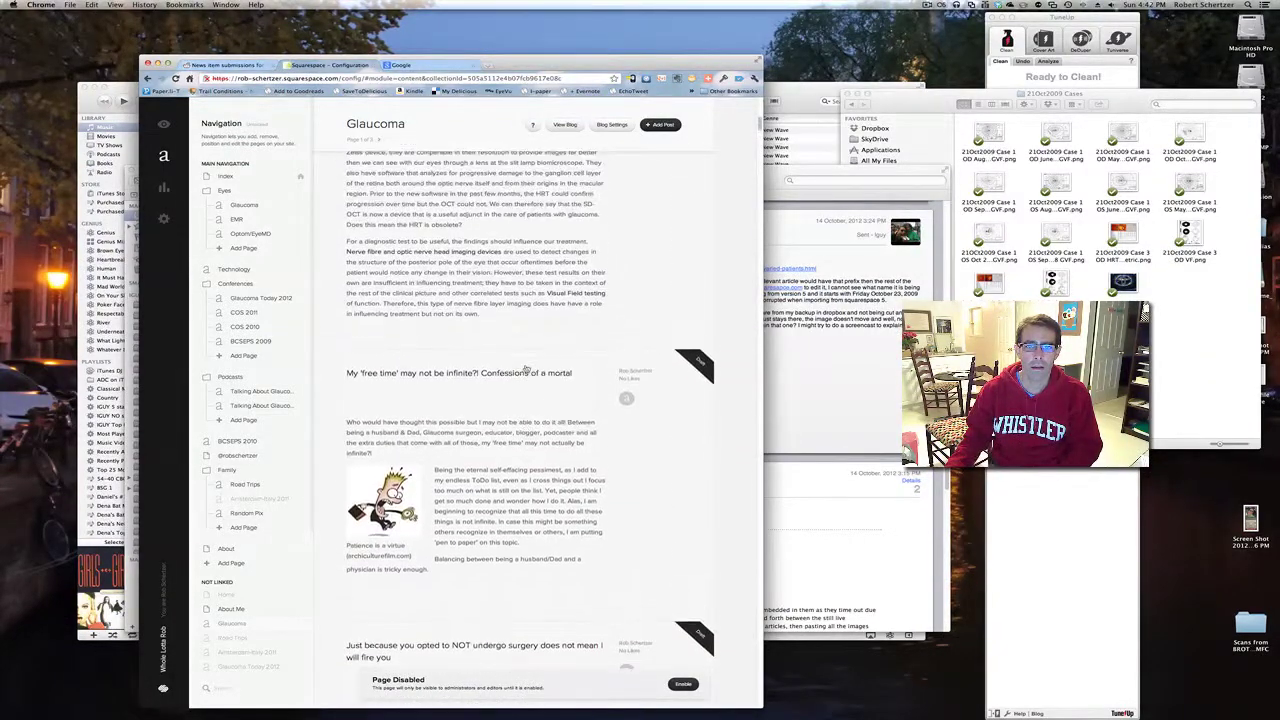
scroll(525, 368, up, 9)
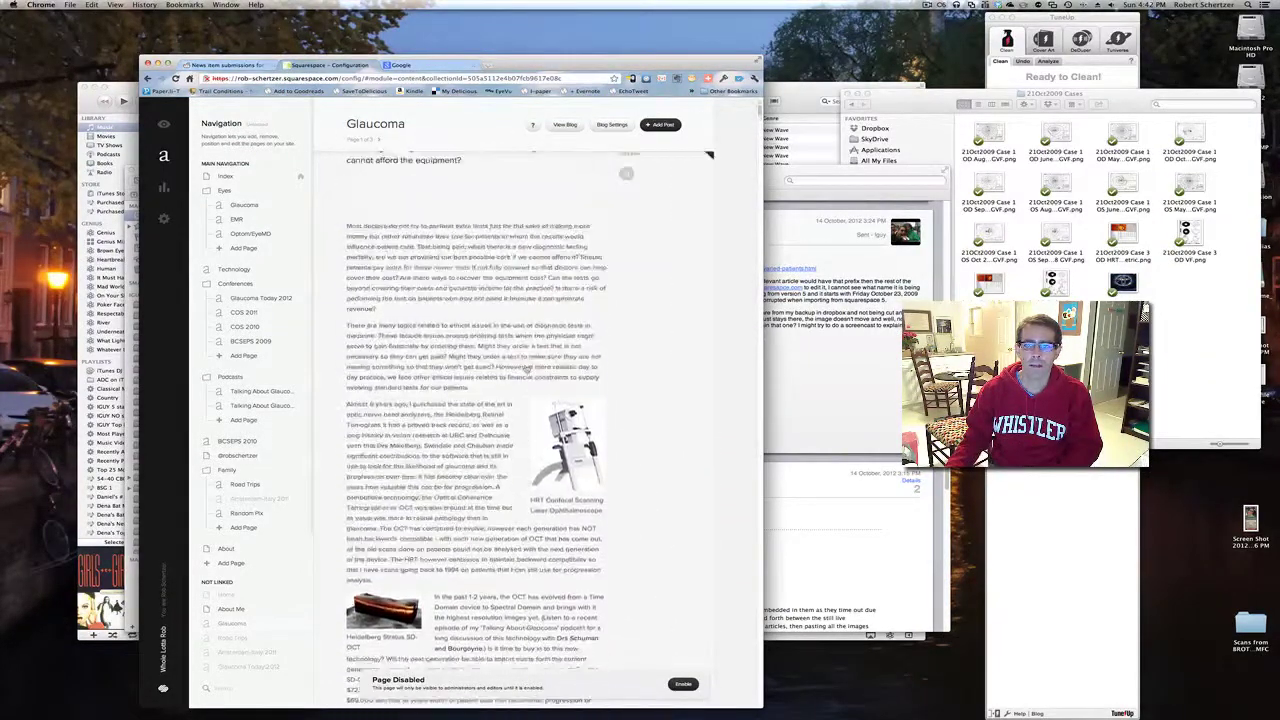
scroll(526, 368, up, 1)
scroll(525, 368, down, 20)
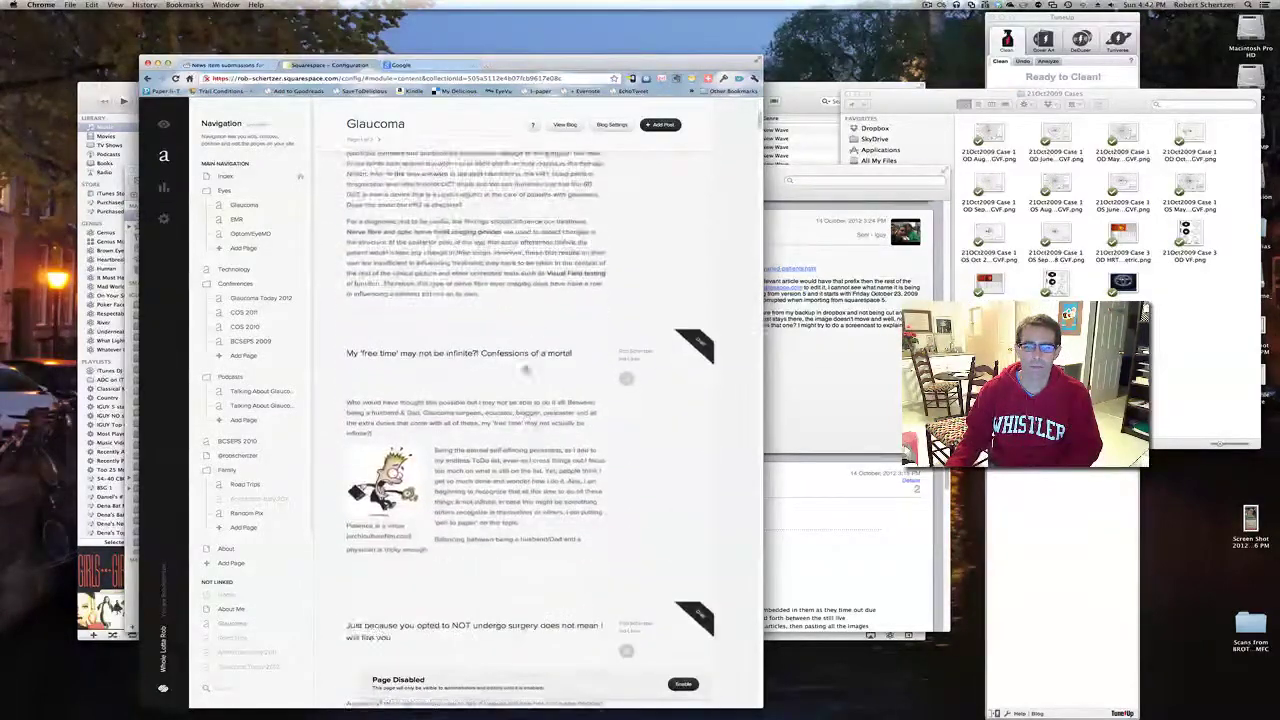
scroll(525, 368, down, 8)
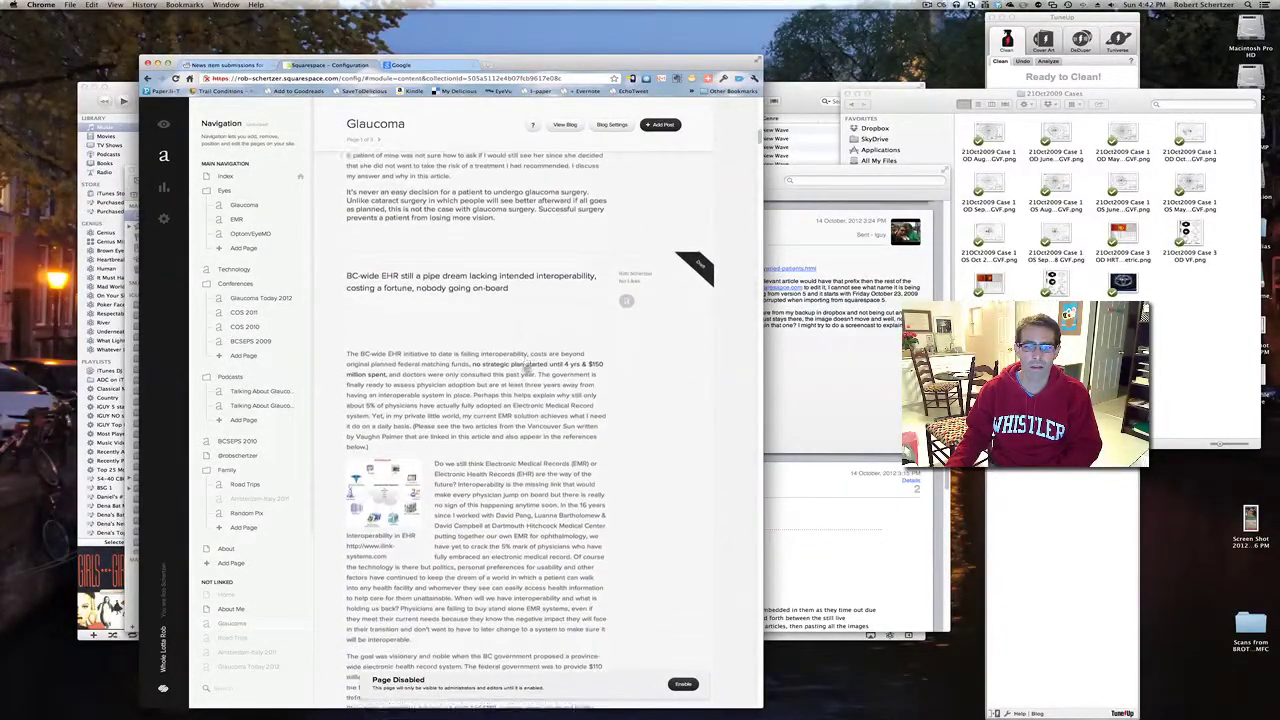
scroll(525, 368, down, 9)
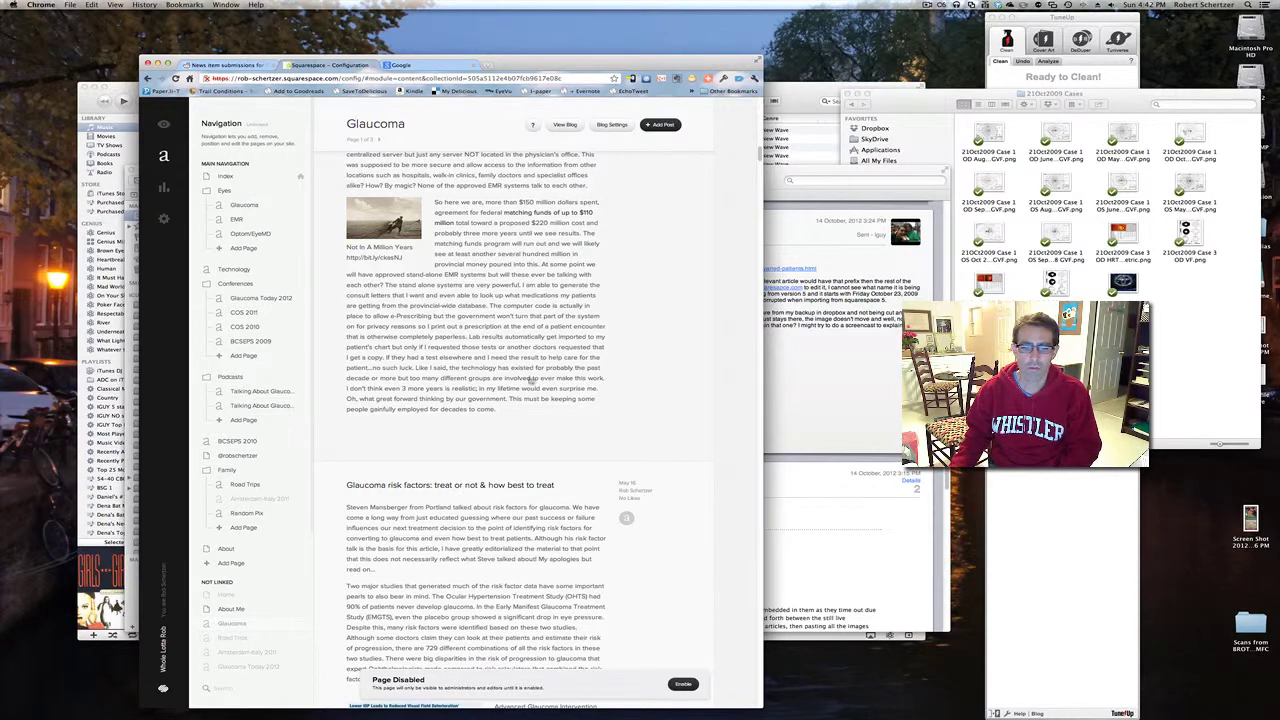
scroll(540, 378, down, 1)
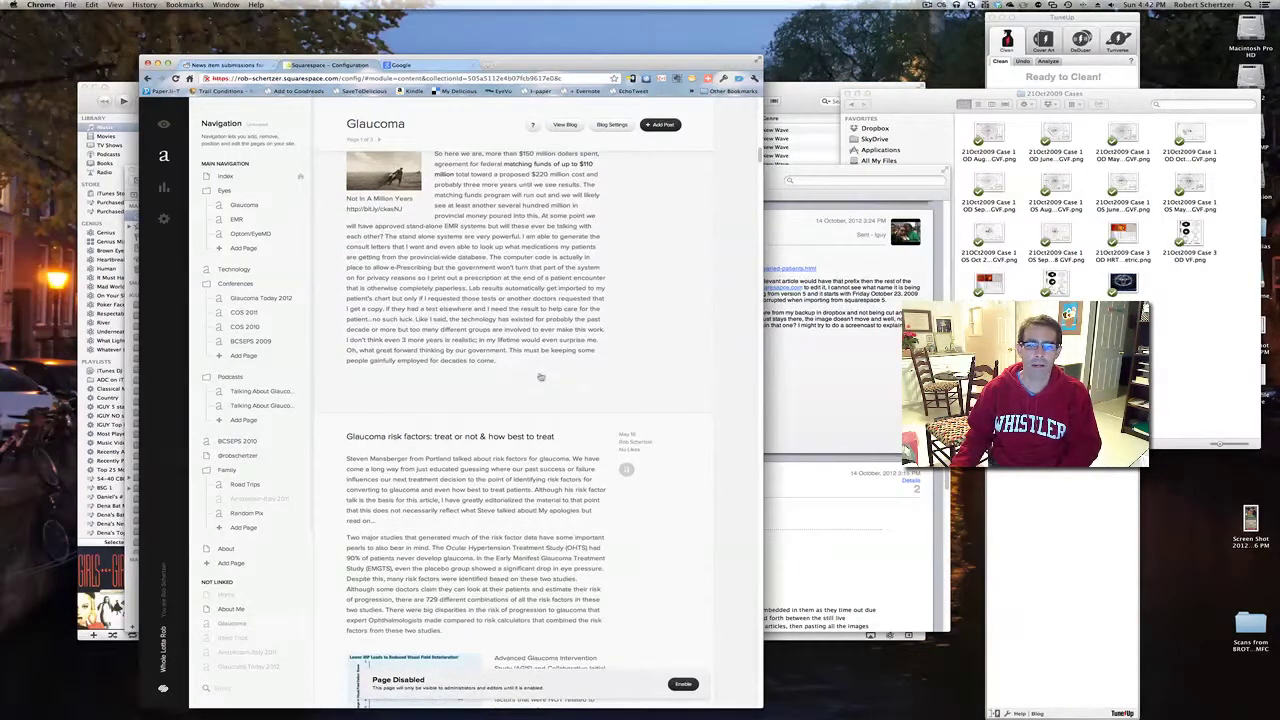
scroll(540, 377, down, 1)
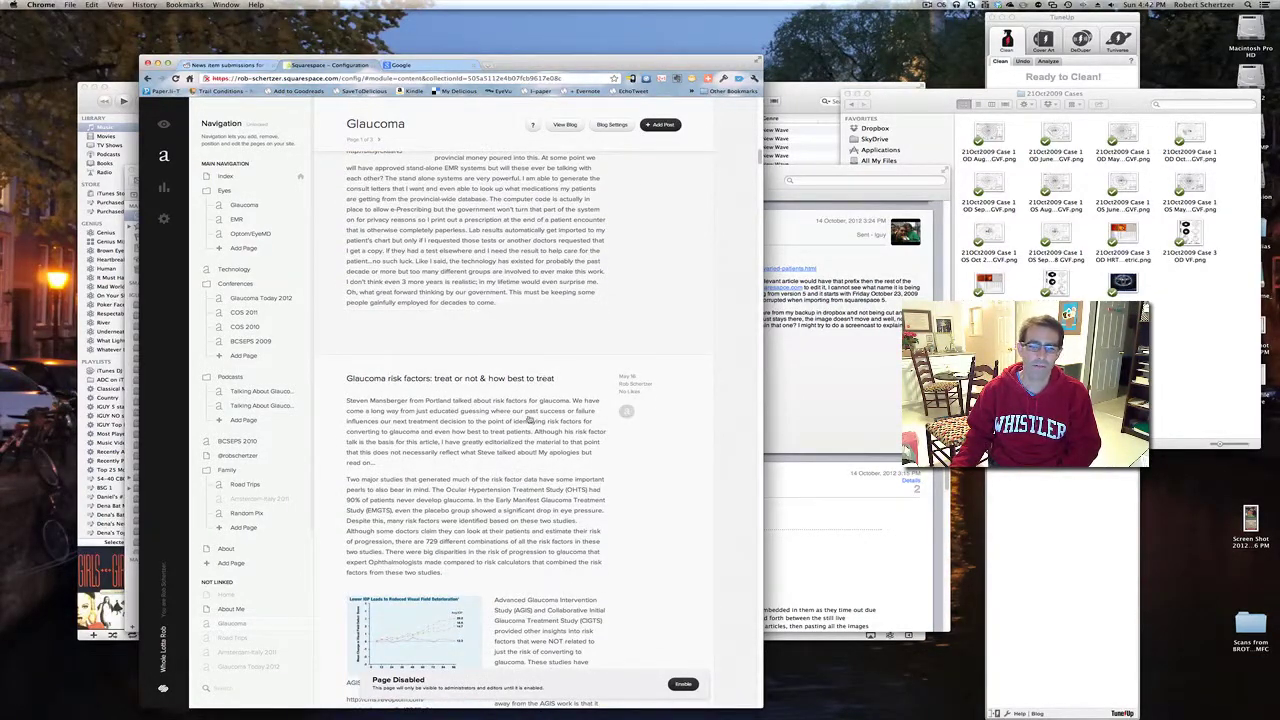
scroll(528, 421, down, 1)
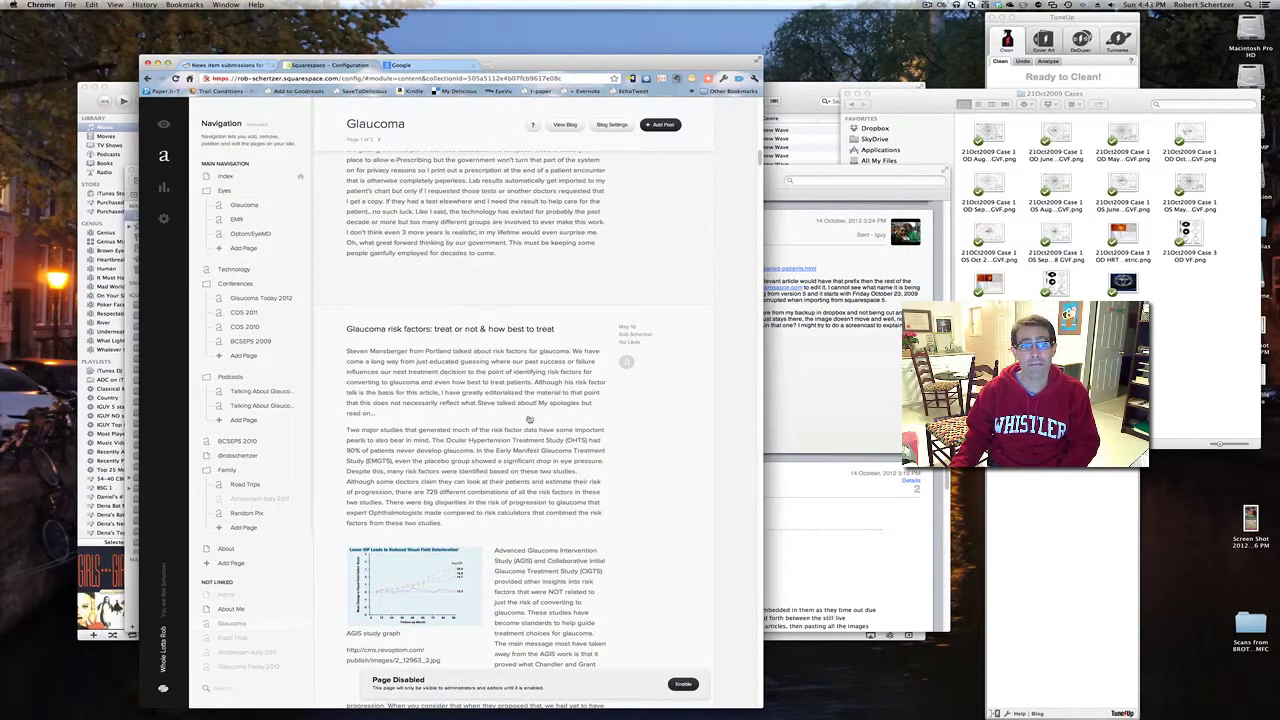
scroll(529, 420, down, 6)
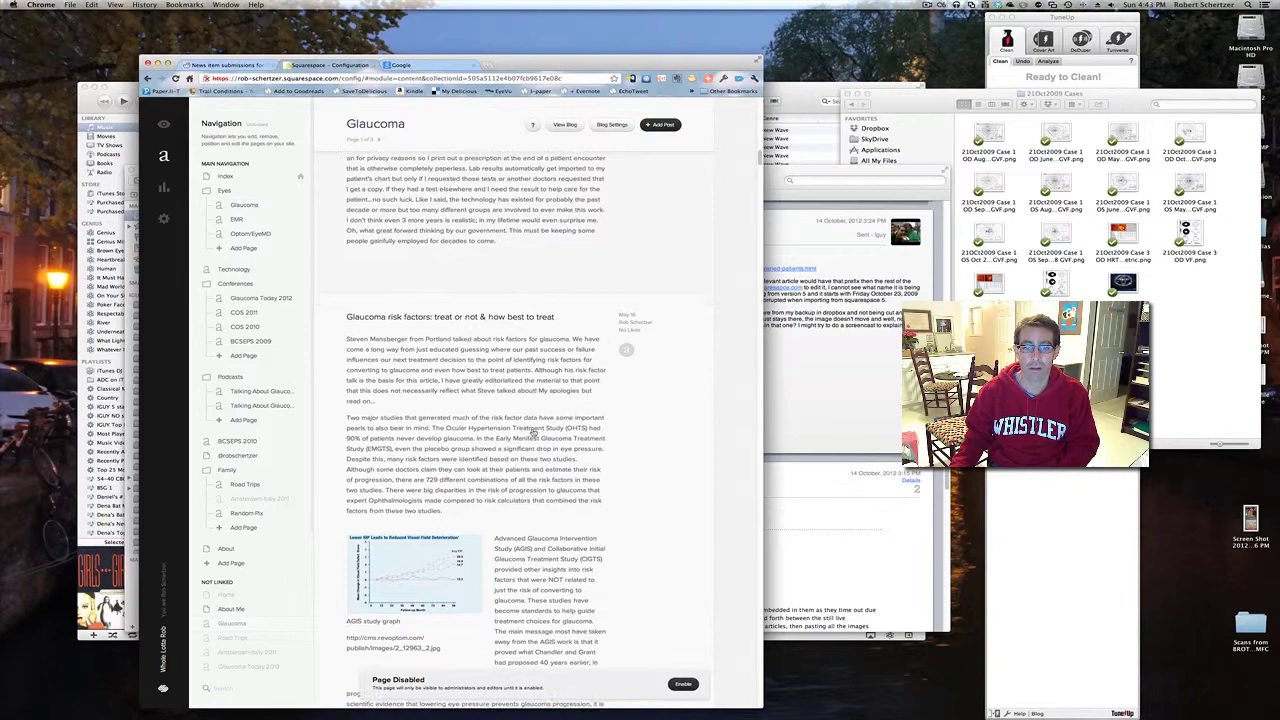
scroll(533, 432, down, 10)
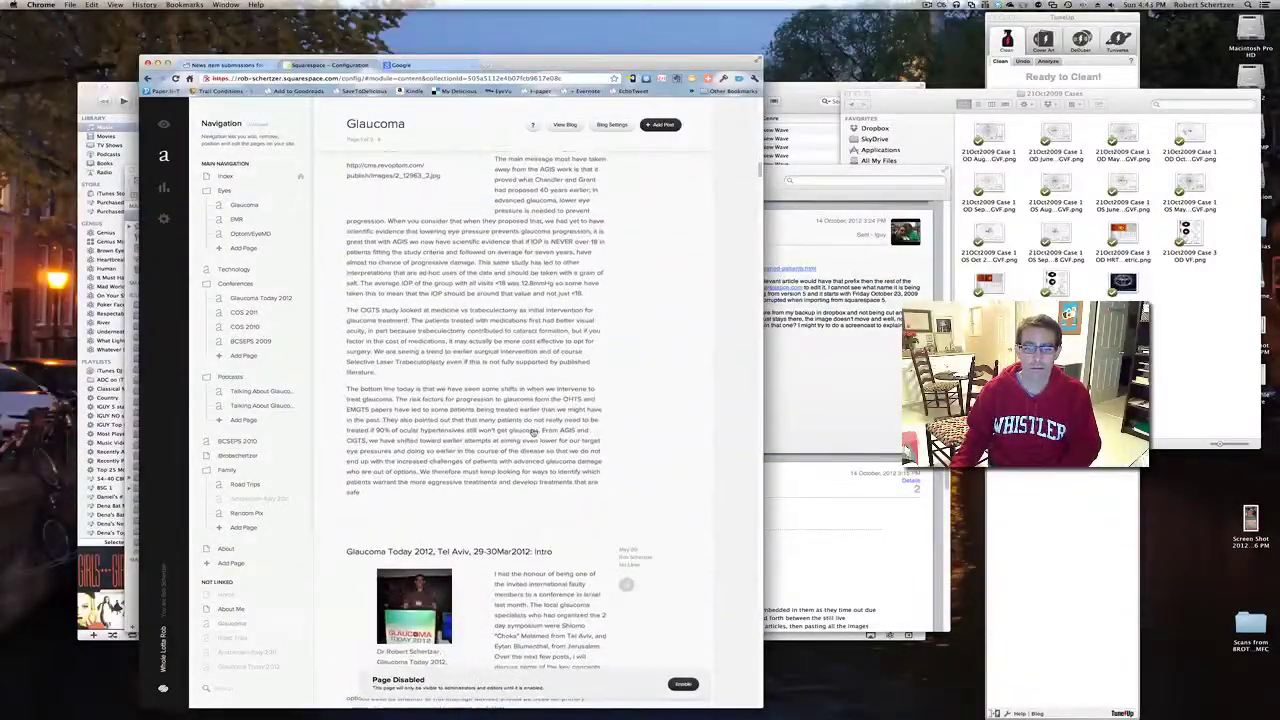
scroll(533, 433, down, 1)
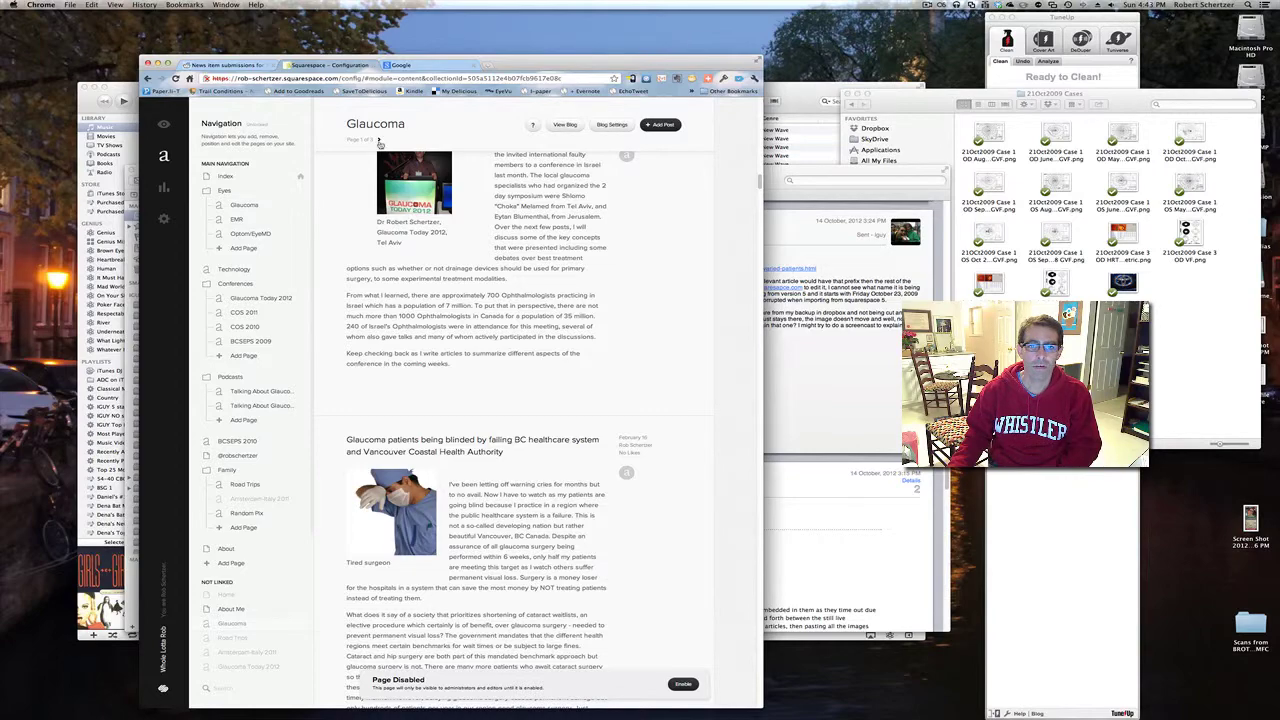
Scroll further down to the Glaucoma Consults post on managing varied patients and its Case 1 text
scroll(379, 141, down, 10)
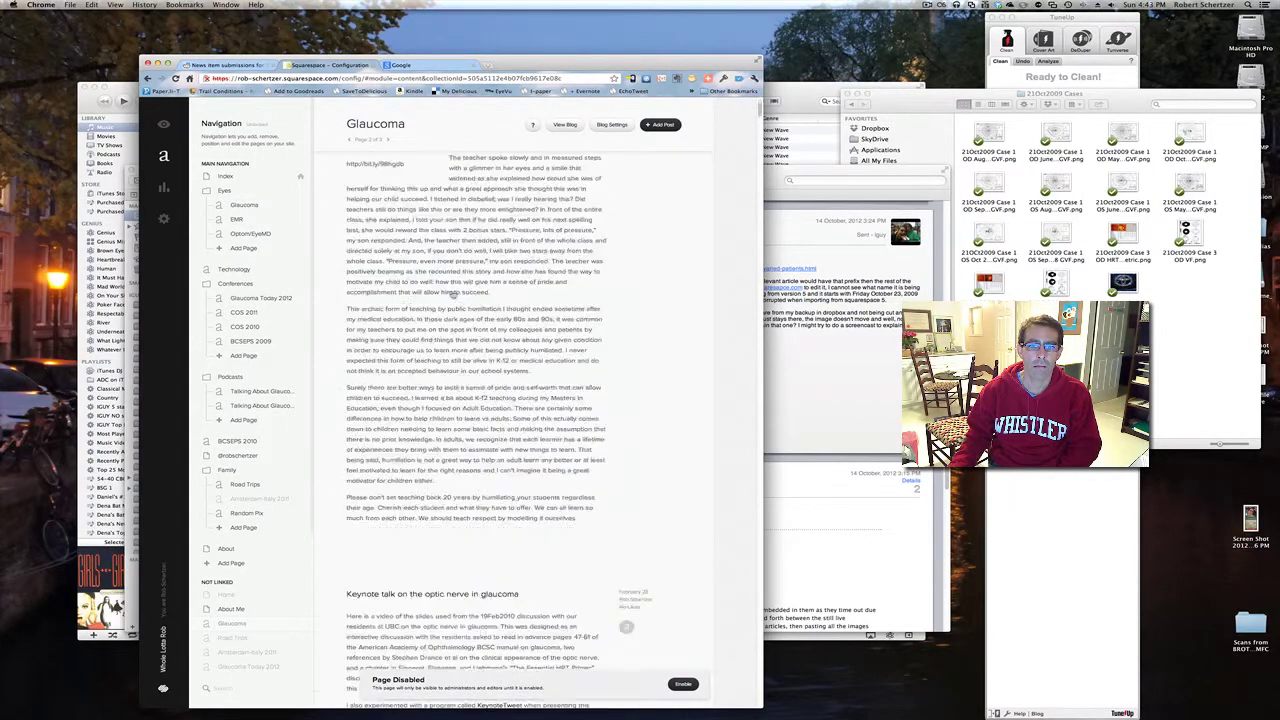
scroll(452, 293, down, 20)
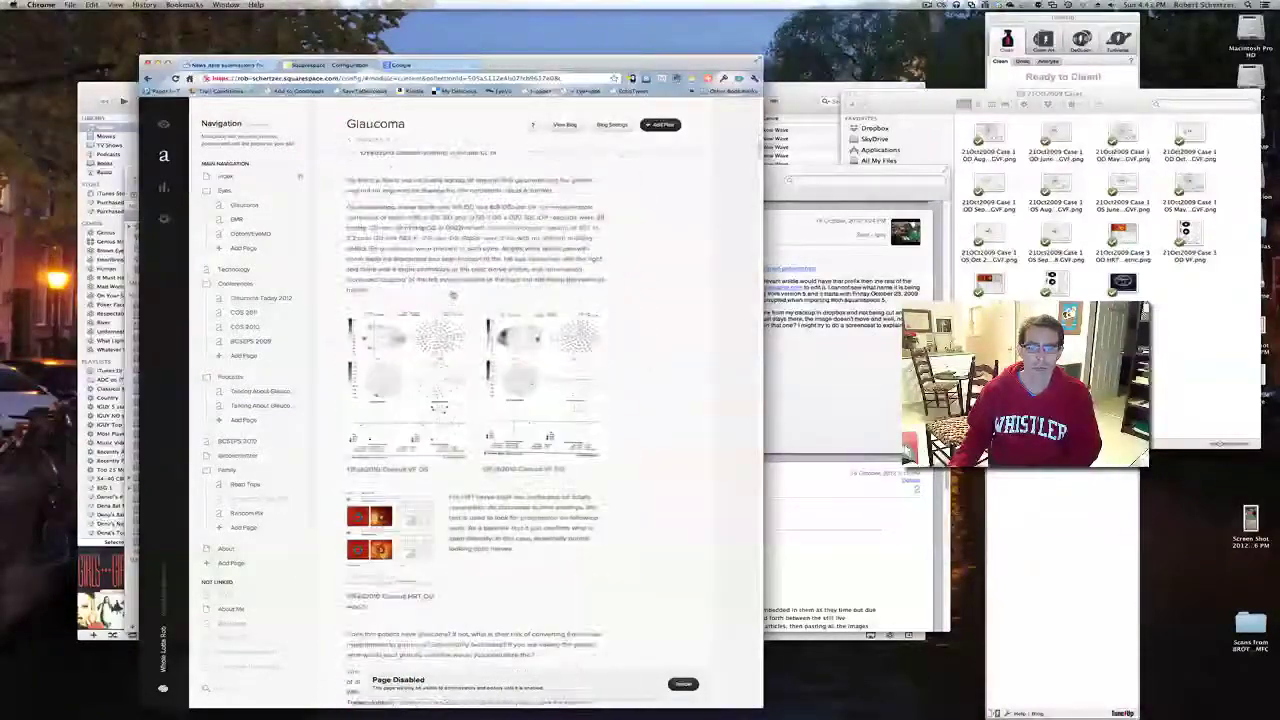
scroll(452, 295, down, 20)
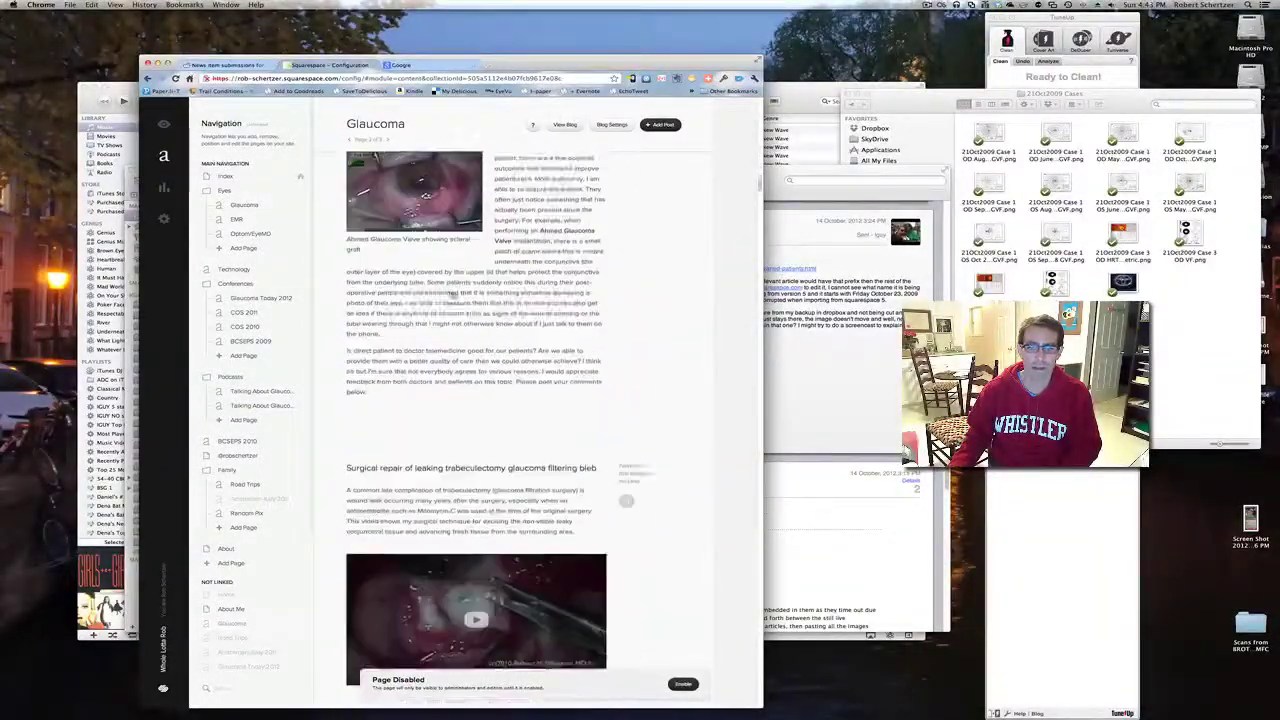
scroll(452, 295, down, 5)
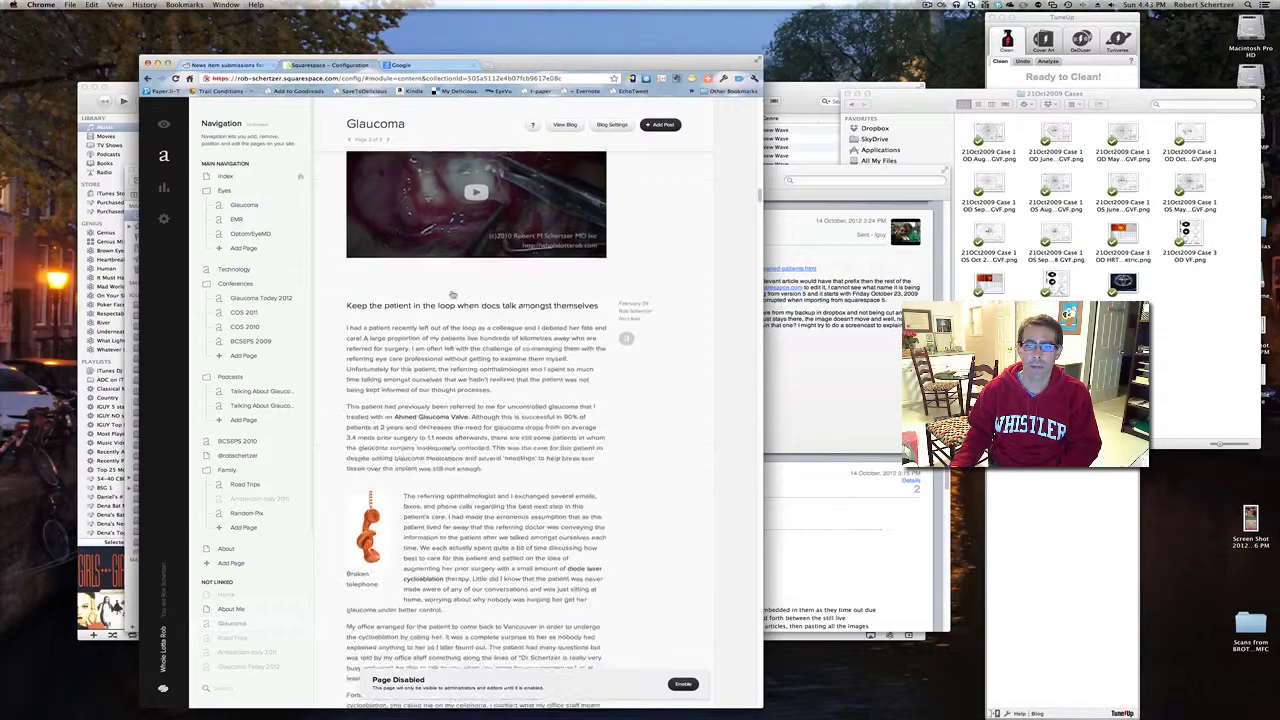
scroll(452, 293, down, 15)
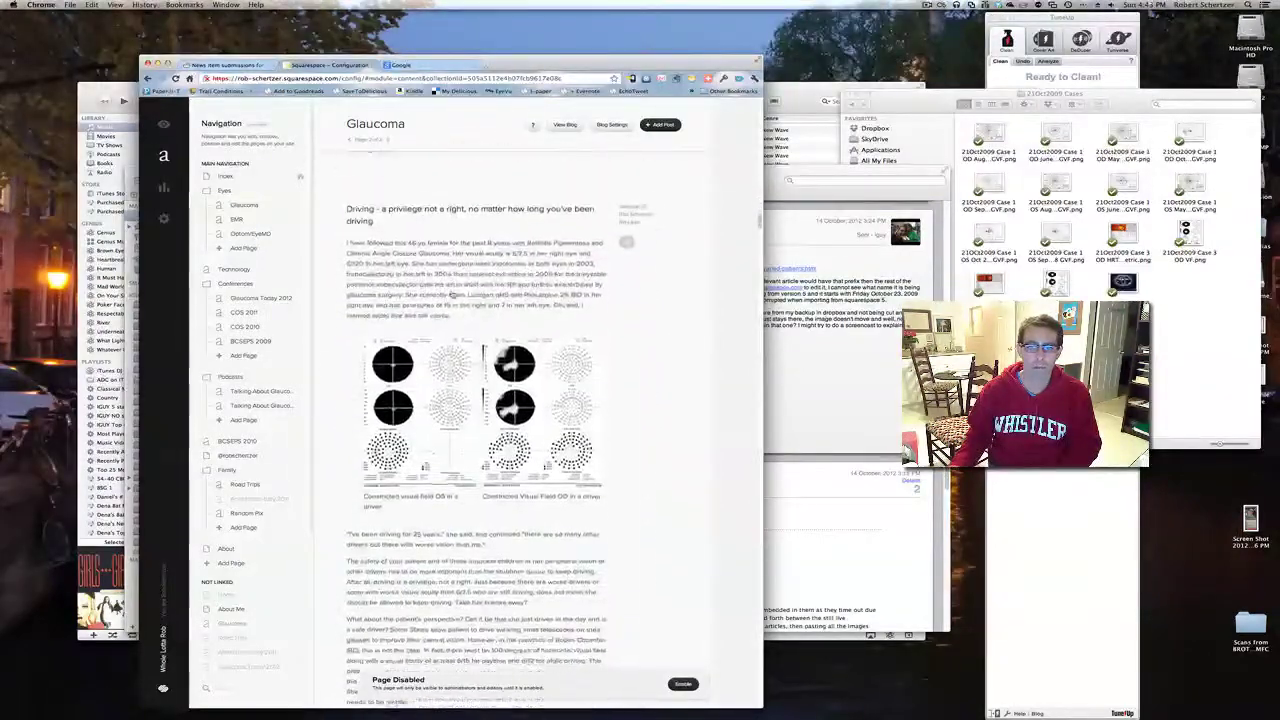
scroll(454, 294, down, 3)
scroll(452, 295, down, 15)
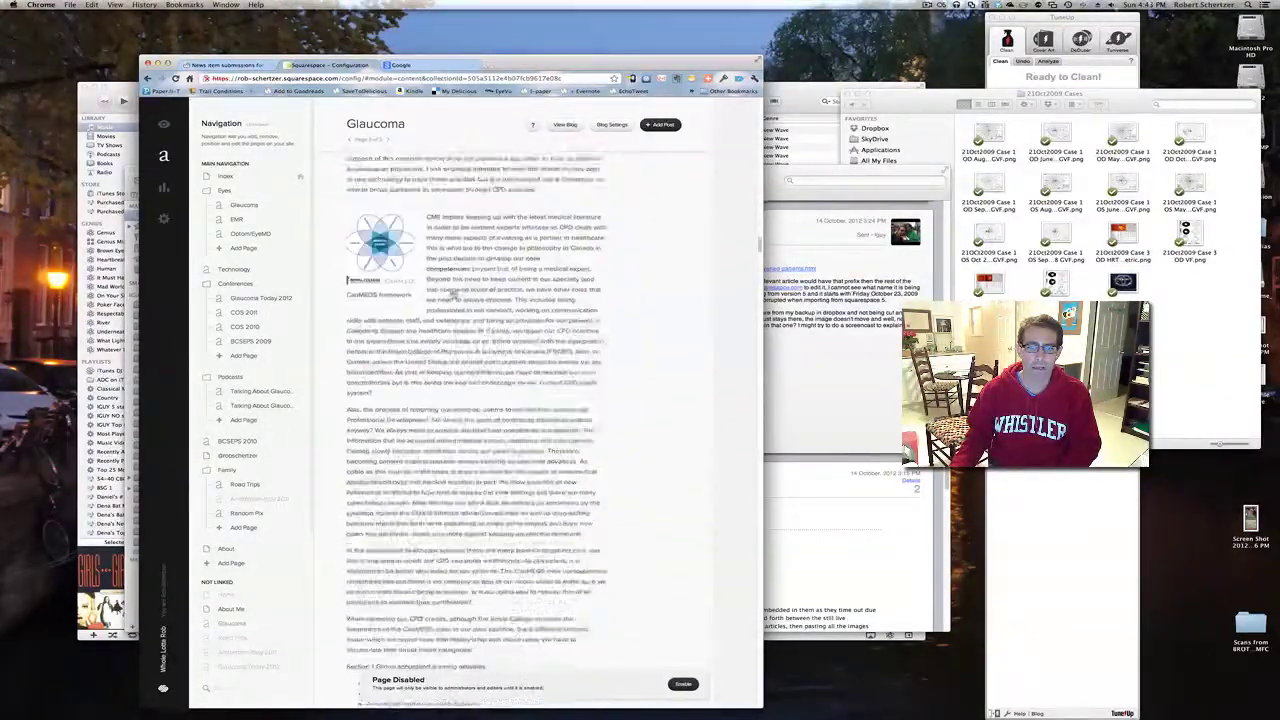
scroll(453, 295, down, 10)
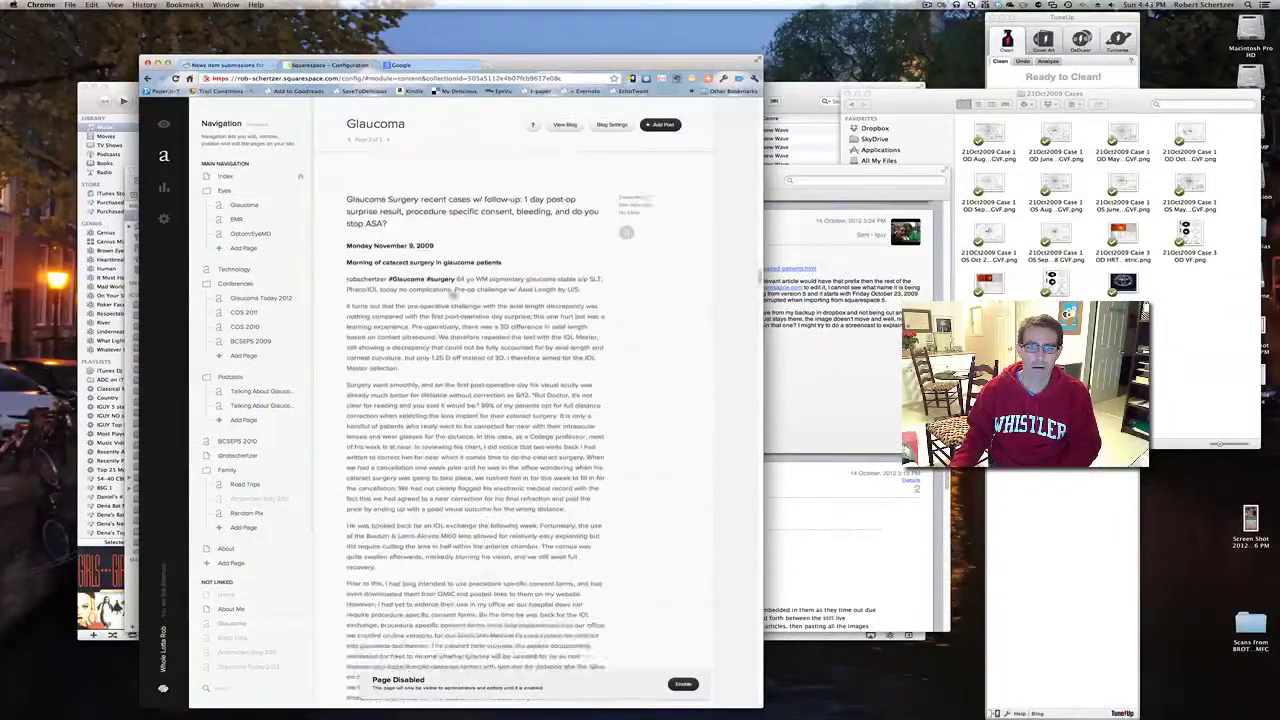
scroll(453, 295, down, 15)
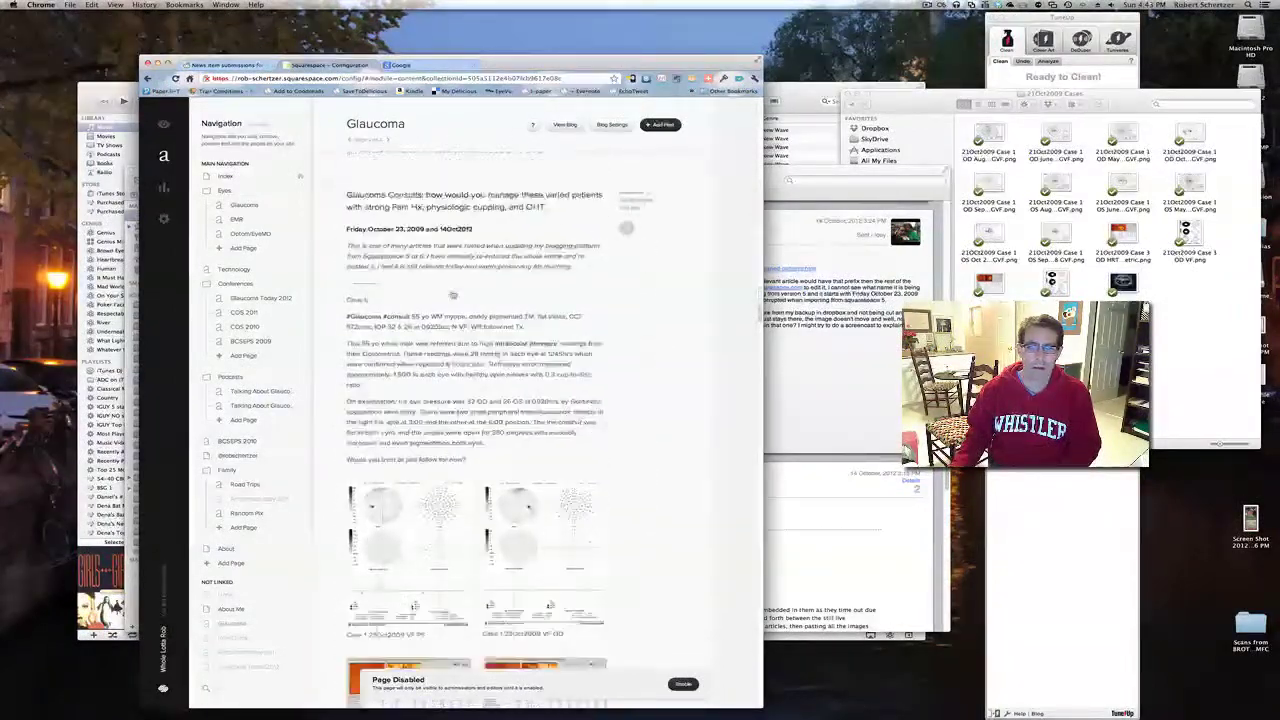
scroll(453, 295, up, 5)
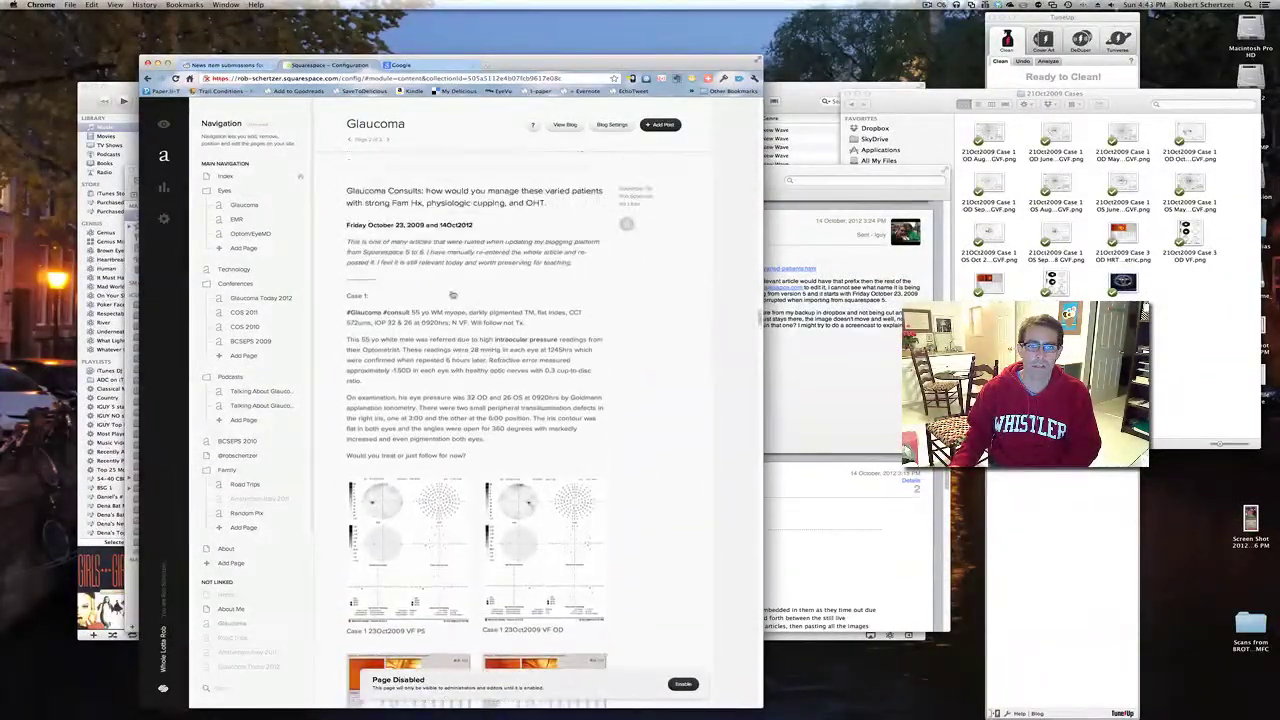
scroll(453, 295, up, 1)
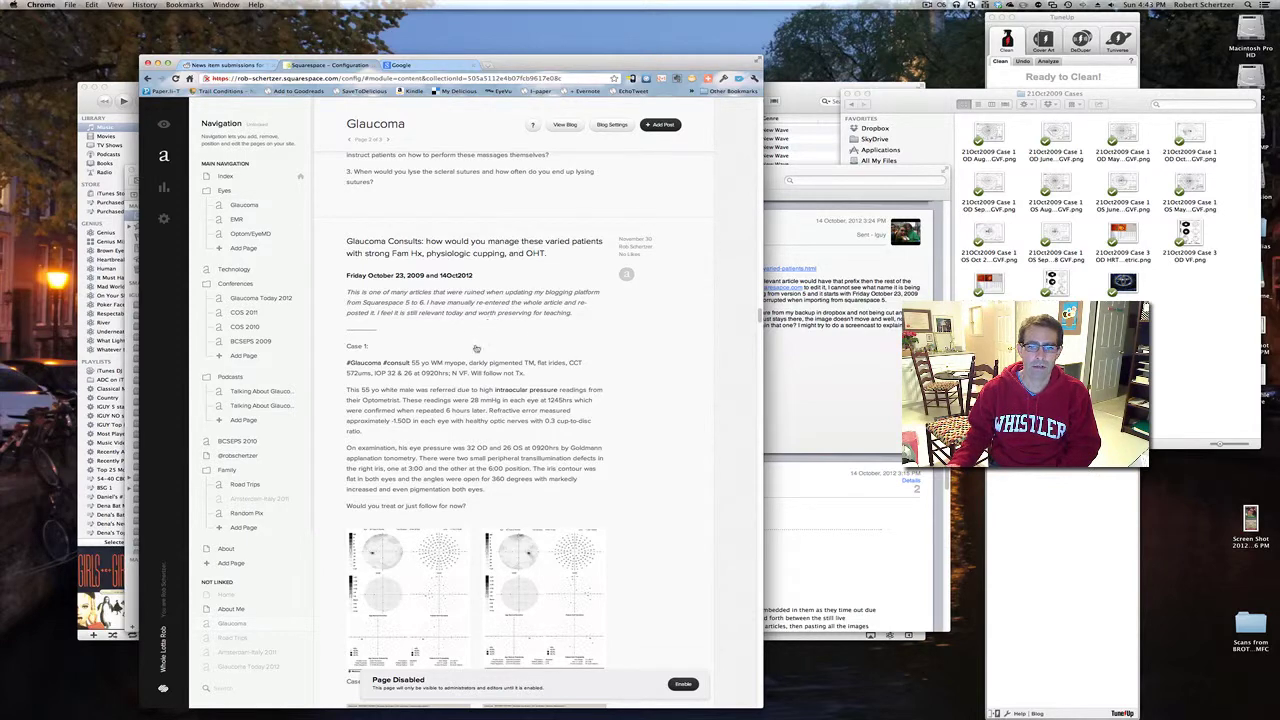
scroll(475, 348, down, 2)
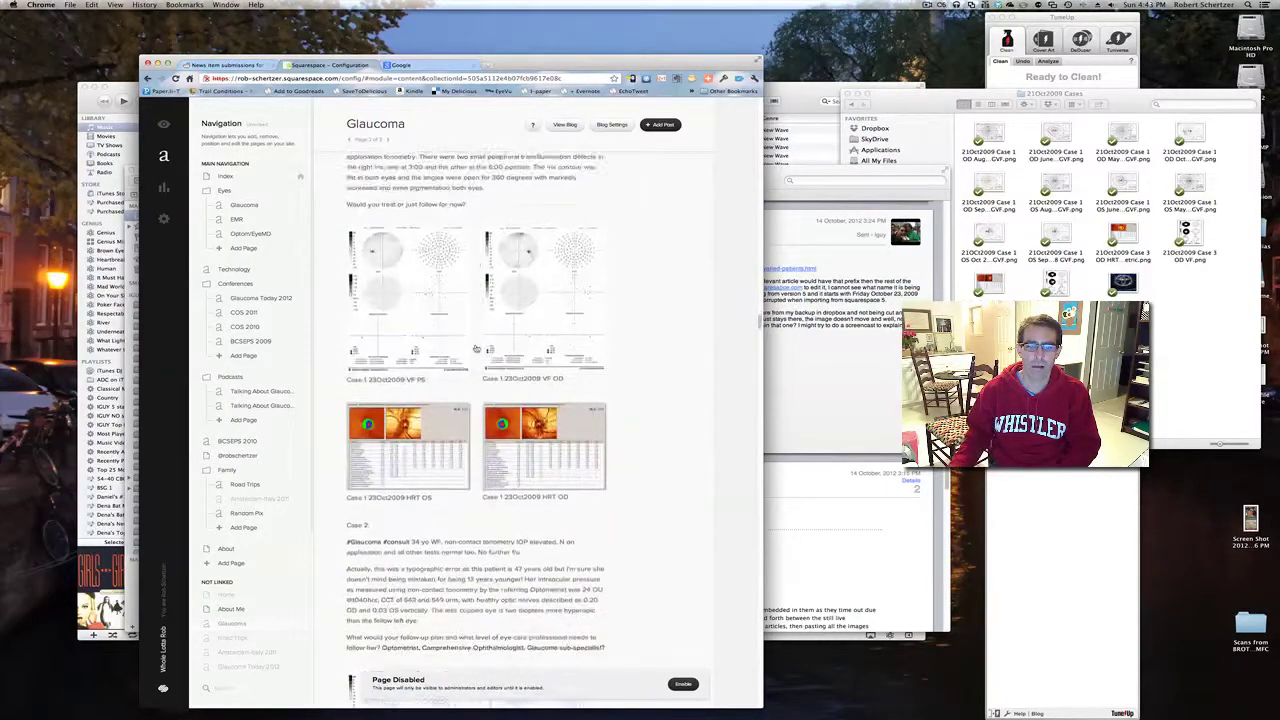
scroll(475, 348, down, 15)
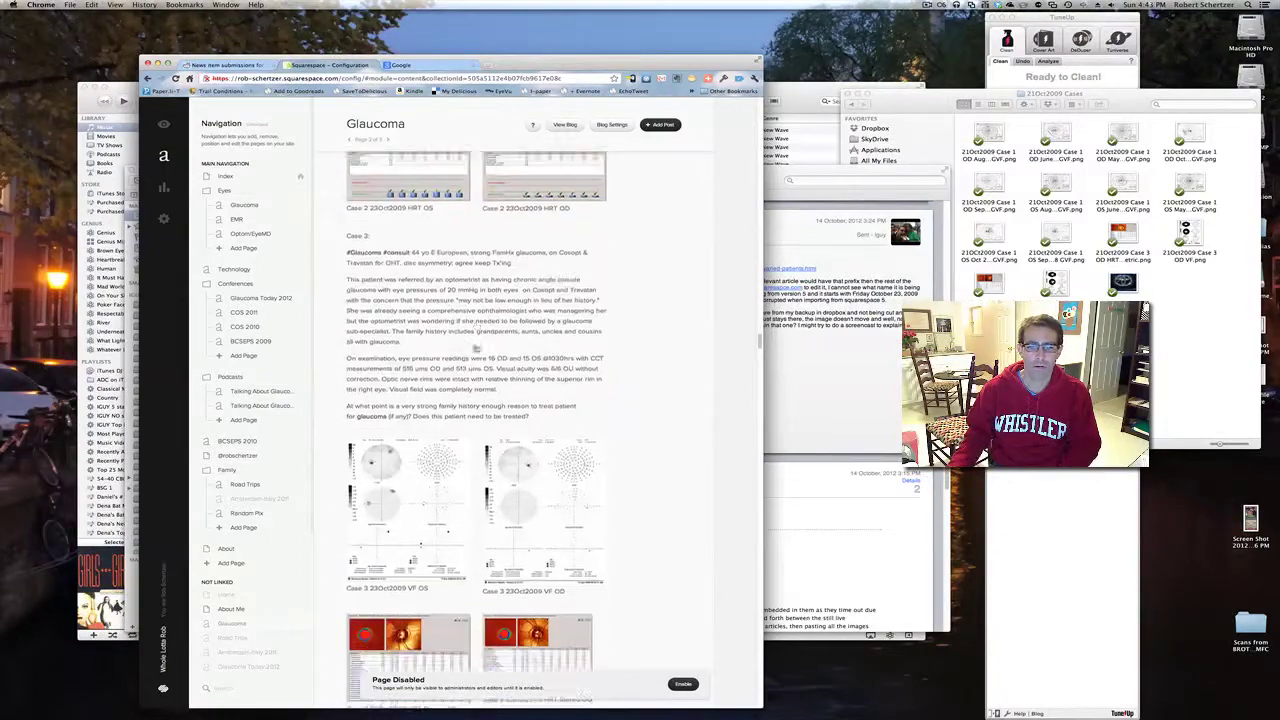
scroll(475, 348, down, 10)
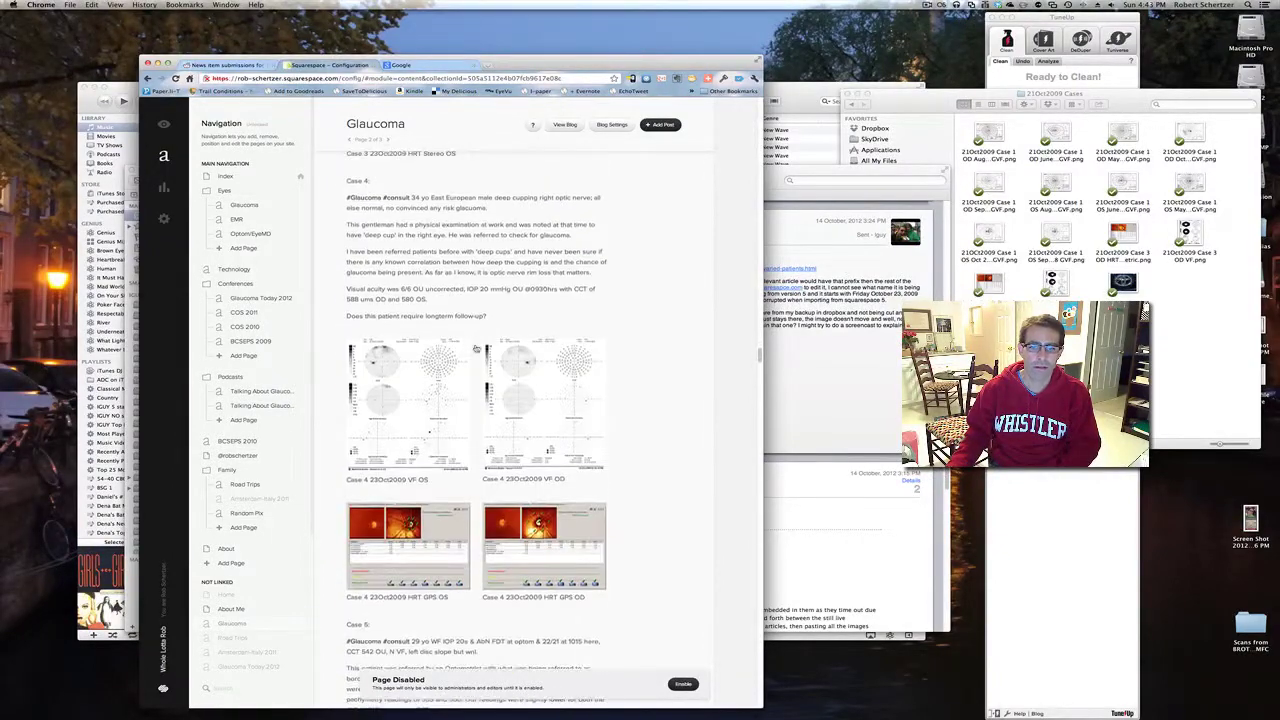
scroll(475, 348, down, 10)
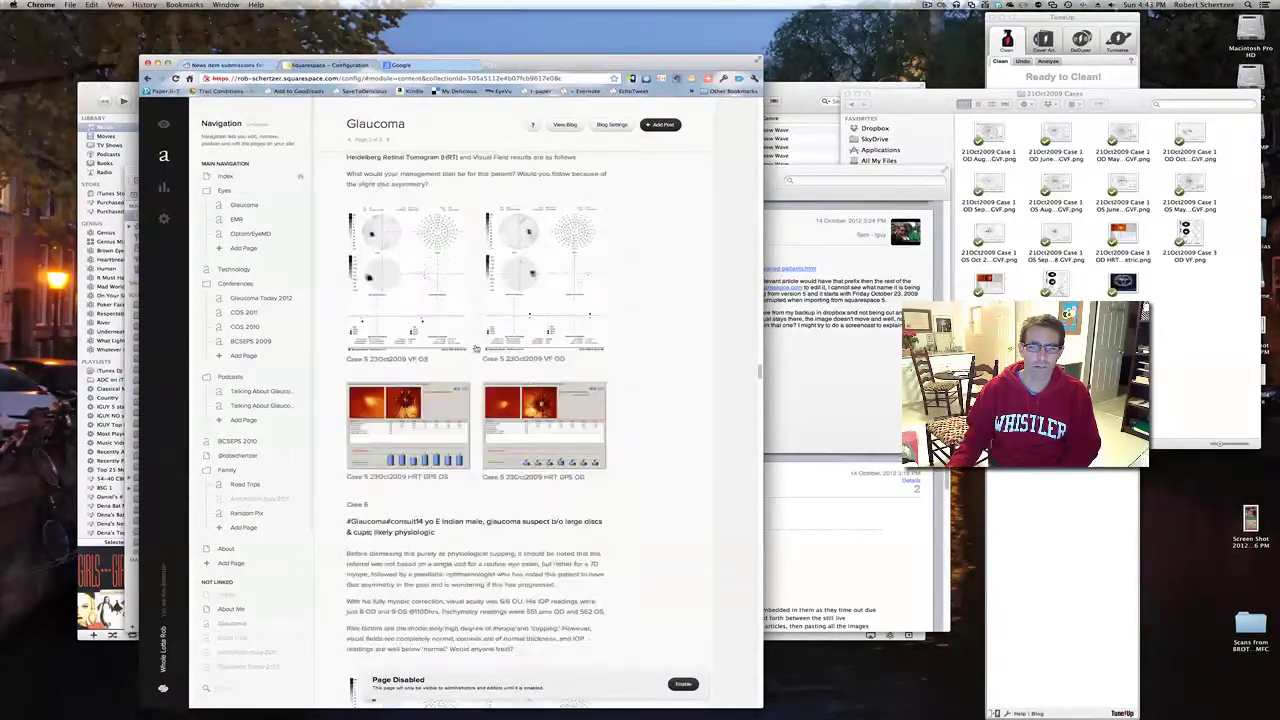
scroll(475, 348, down, 10)
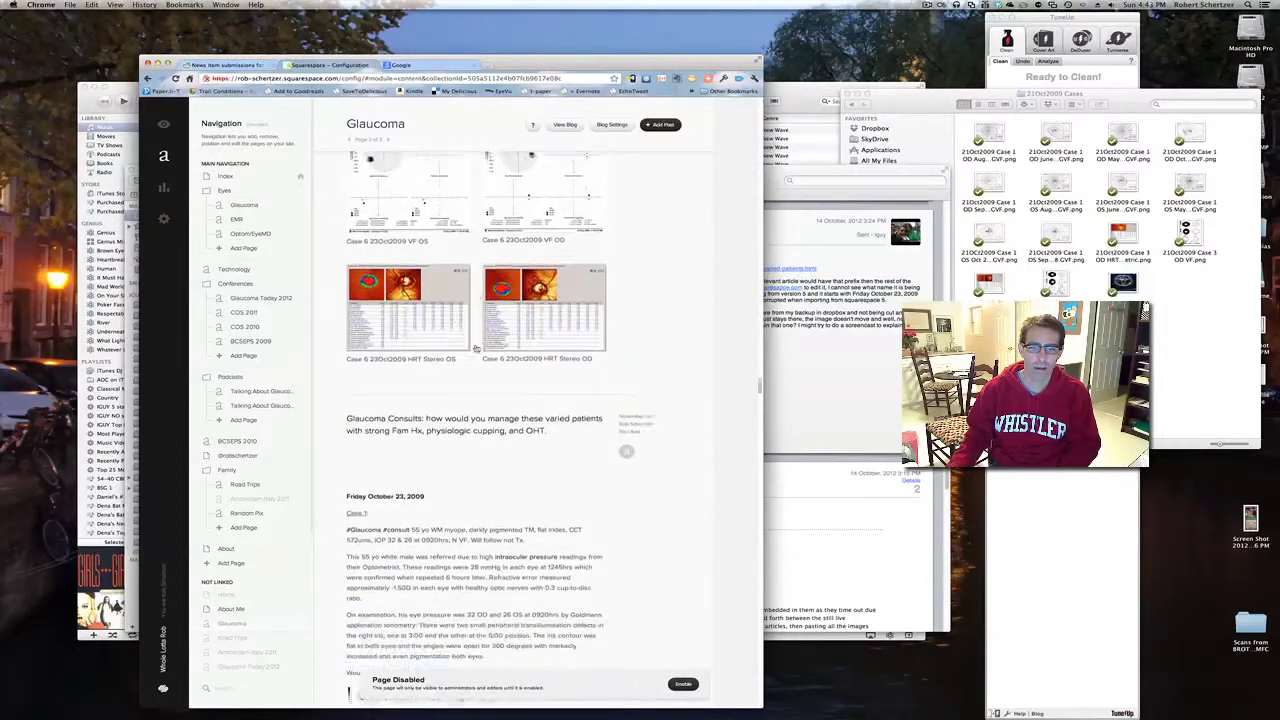
scroll(475, 348, down, 3)
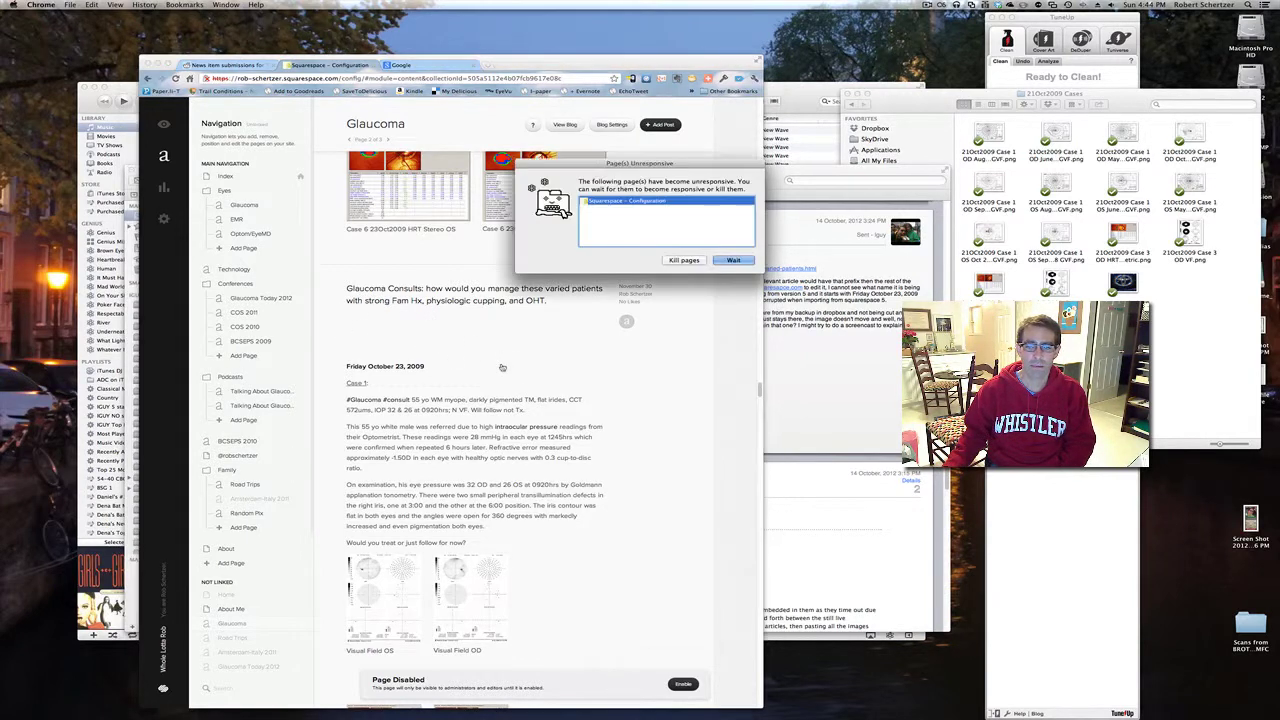
click(734, 261)
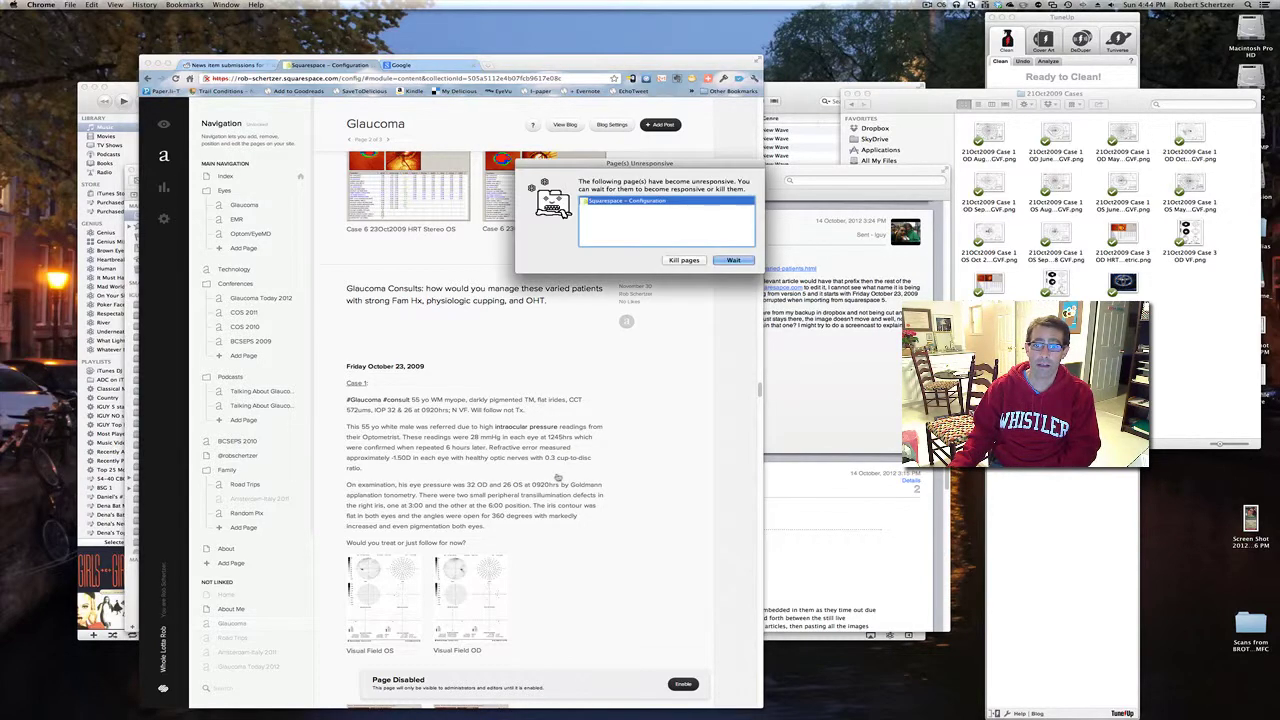
click(734, 261)
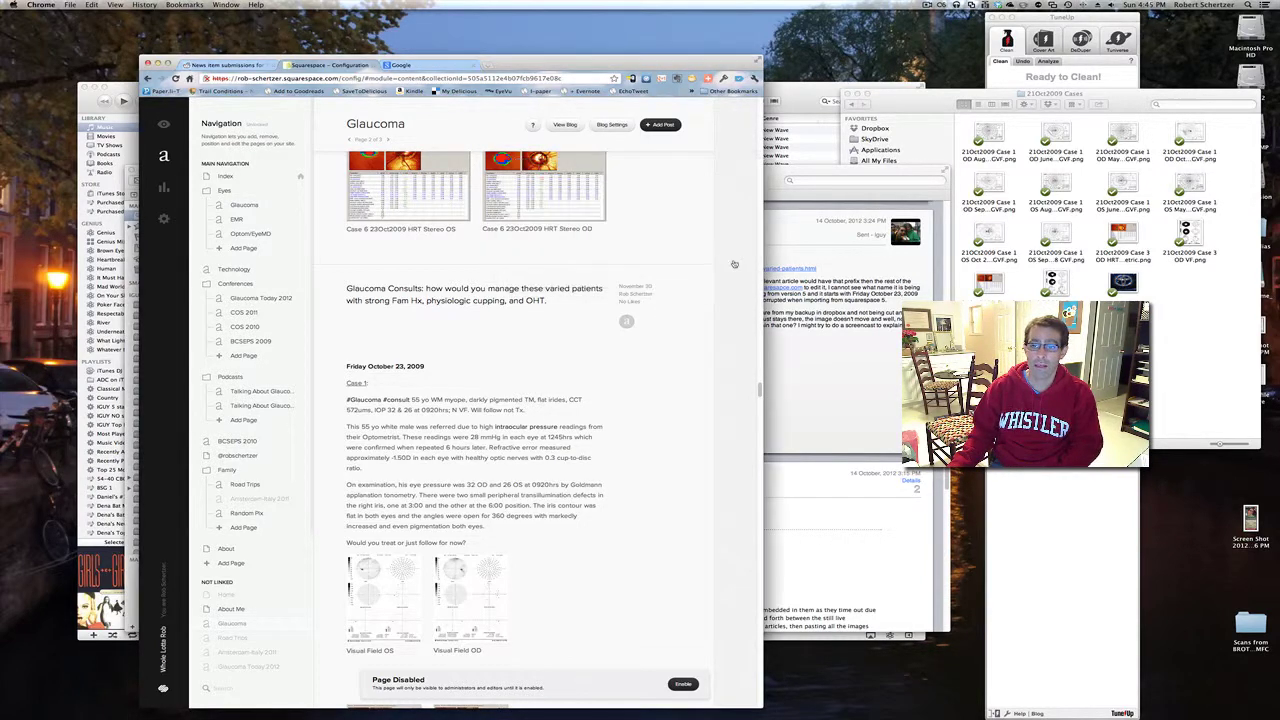